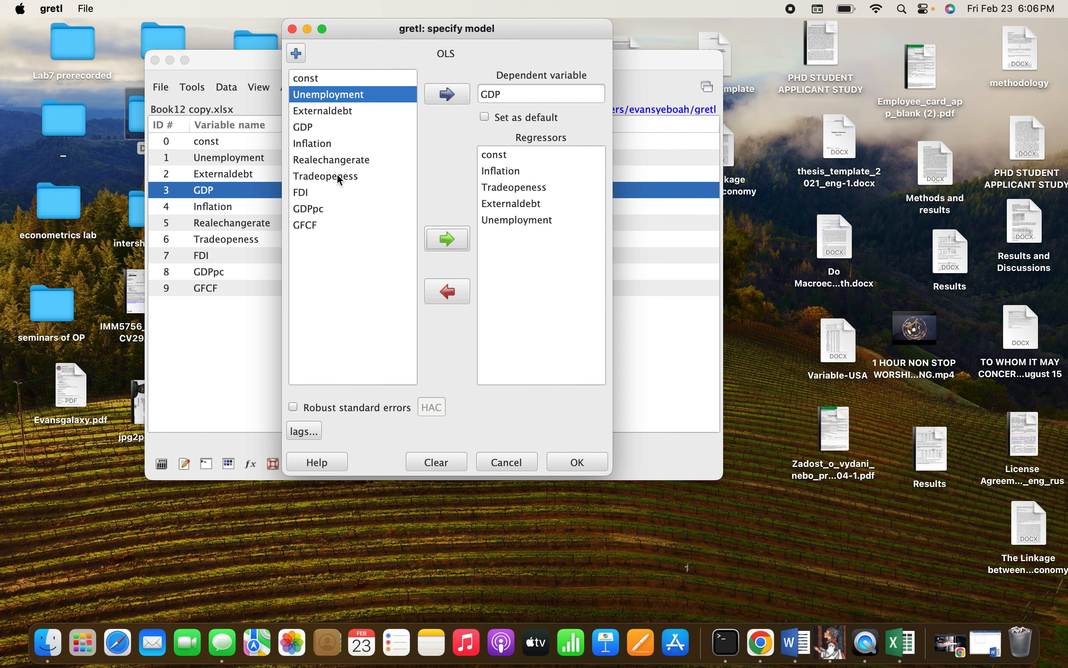
Add FDI to the regressors and estimate the OLS model with GDP as the dependent variable.
click(304, 194)
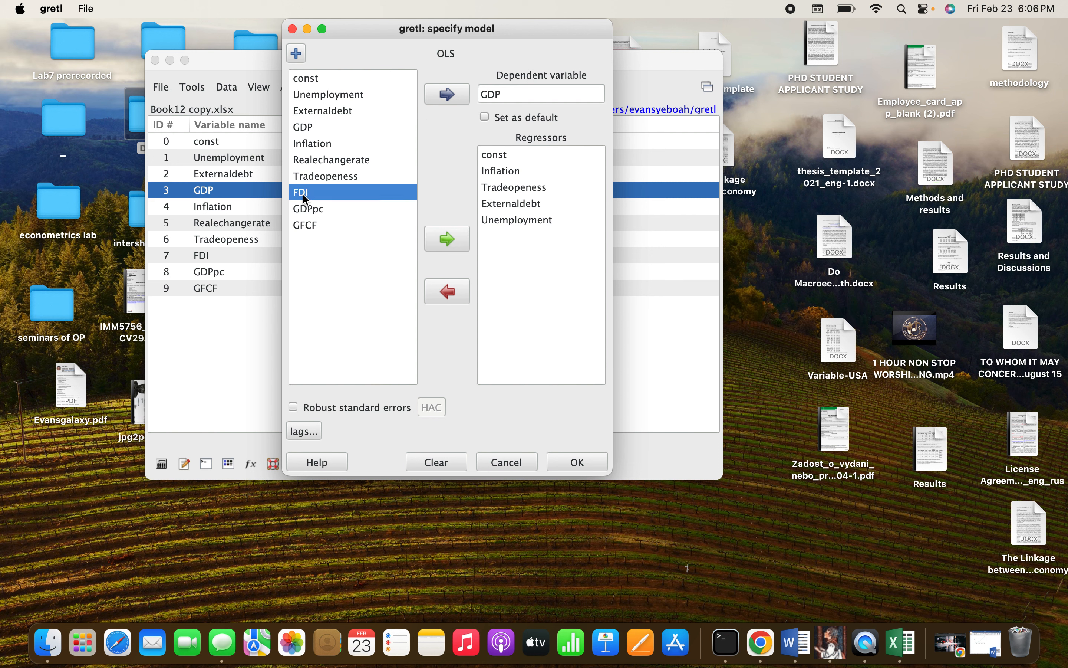
click(445, 247)
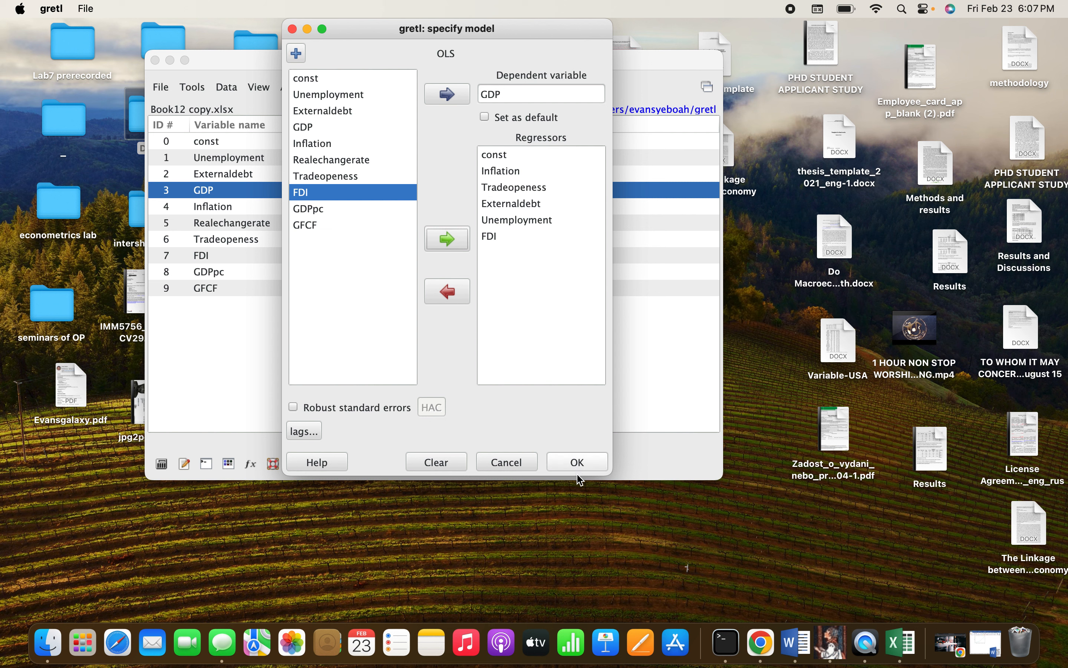
click(578, 462)
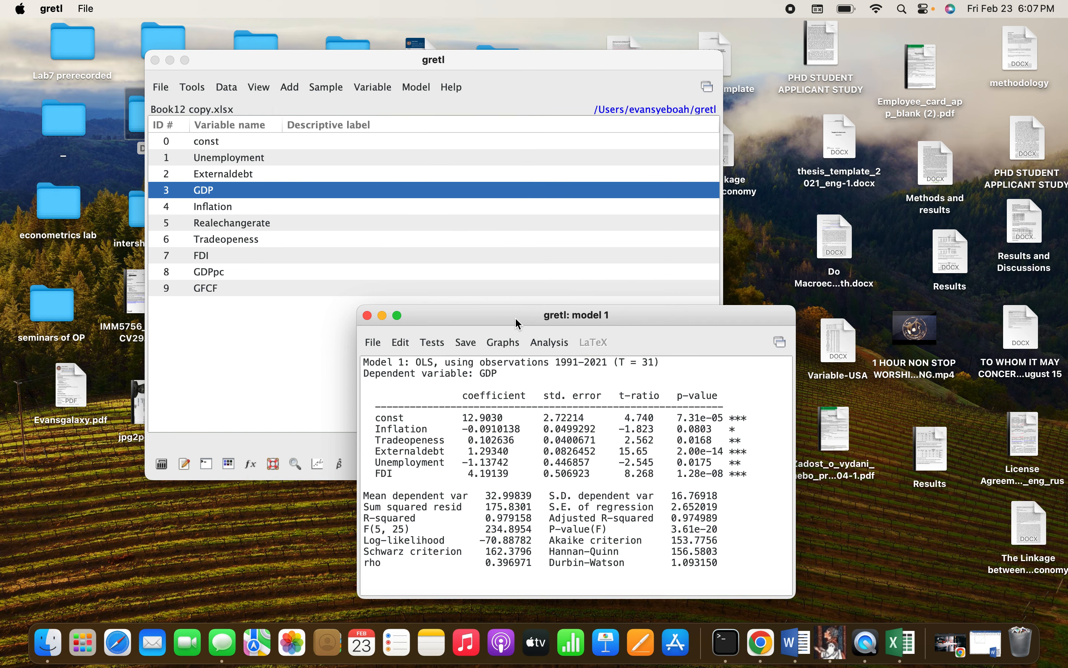
drag(518, 324, 453, 123)
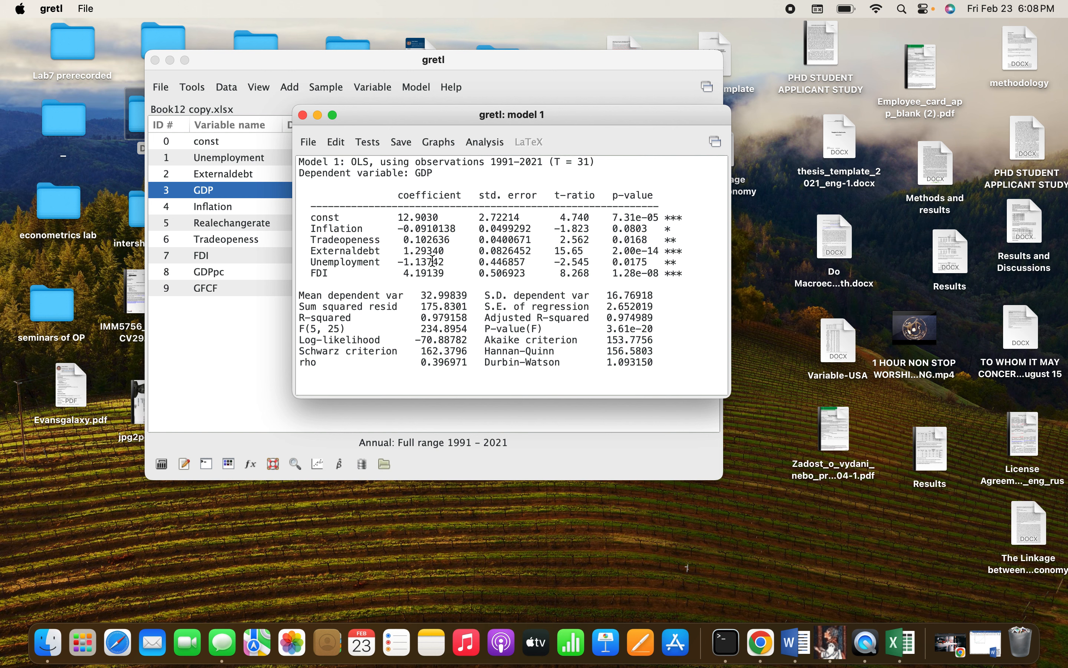
Run Ramsey's RESET specification test on the model with all variants and close its output.
click(367, 142)
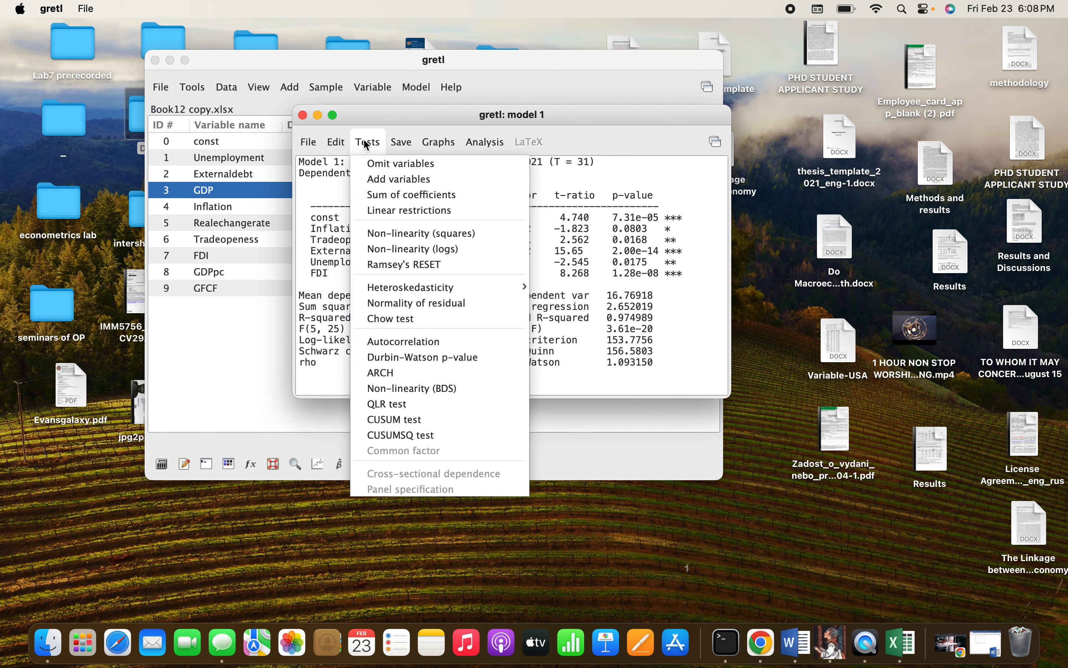
click(415, 264)
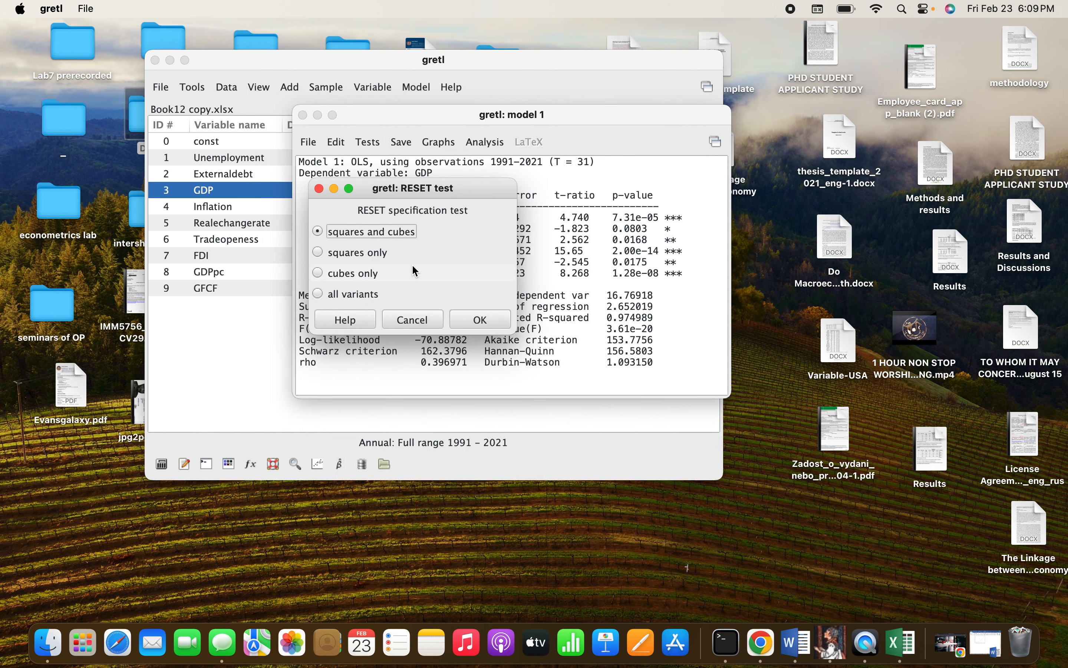
click(318, 295)
click(495, 324)
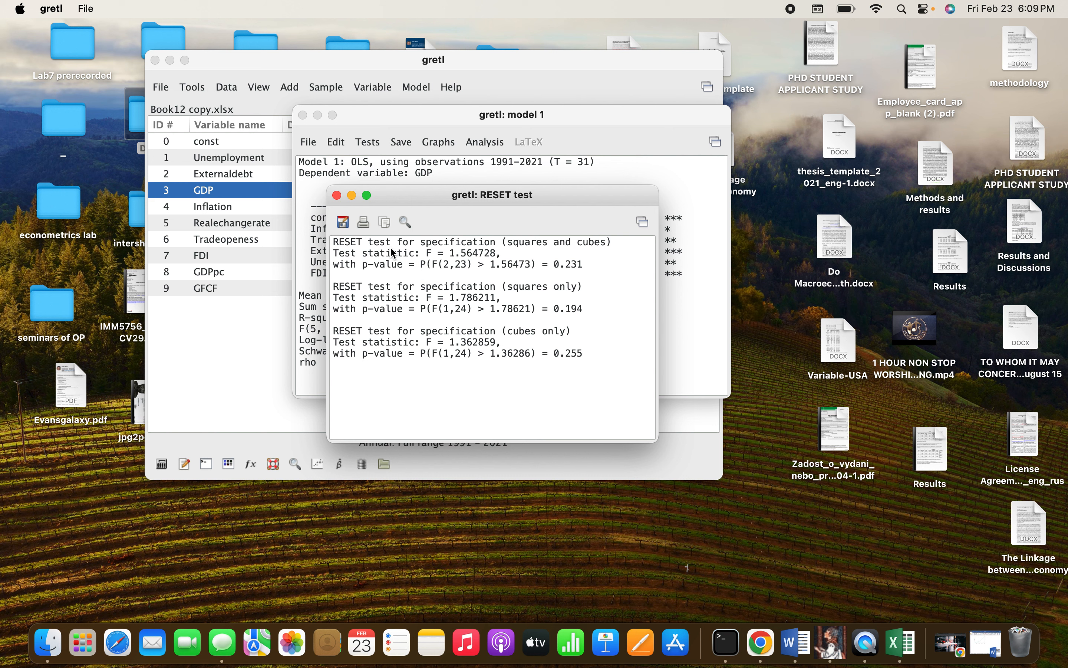
click(336, 196)
Run the Breusch-Pagan heteroskedasticity test on the OLS model and close its output.
click(372, 144)
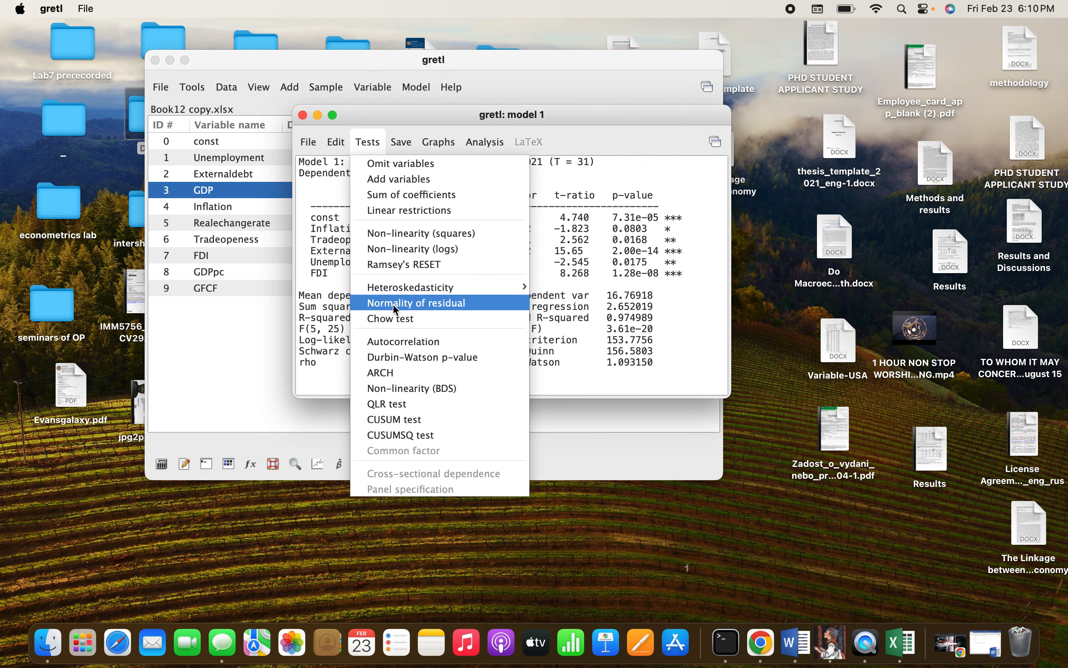
mouse_move(403, 292)
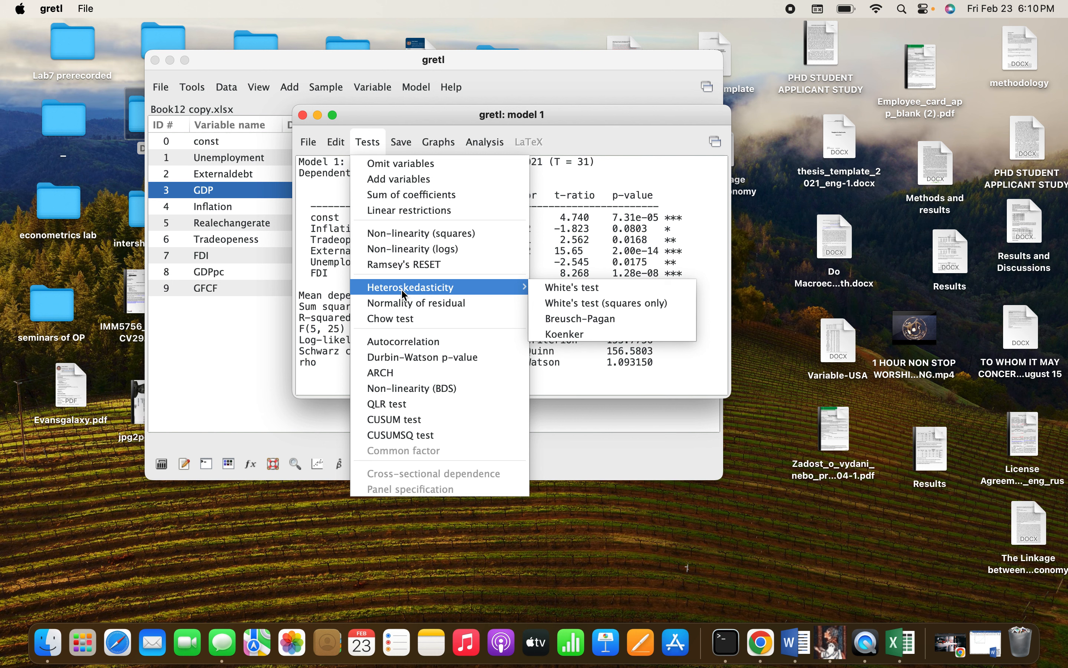
click(559, 322)
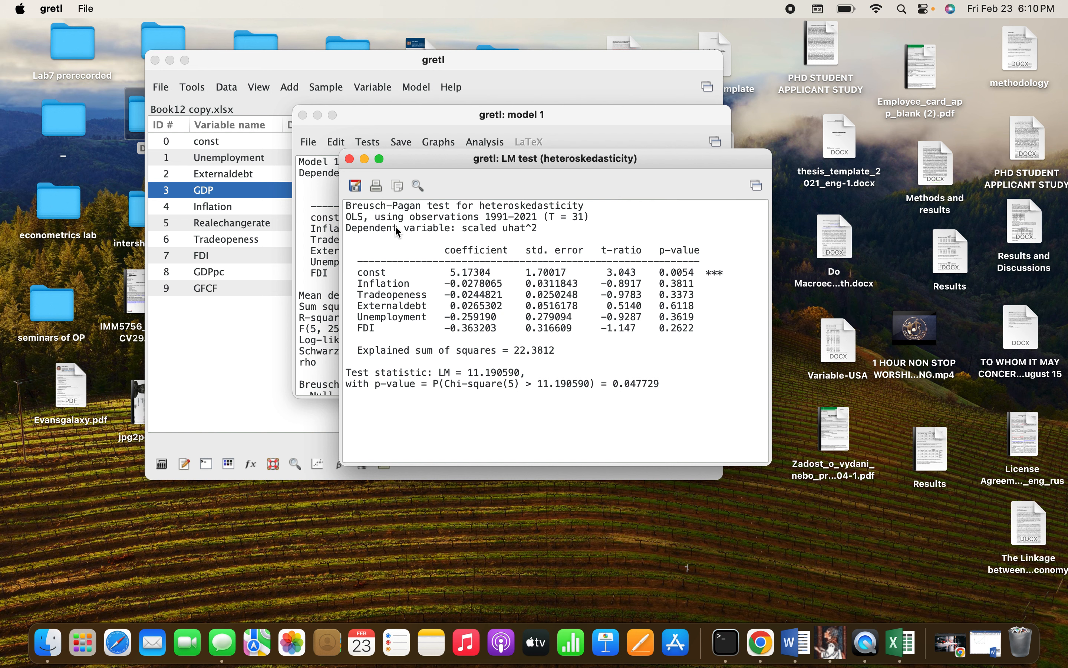
click(349, 159)
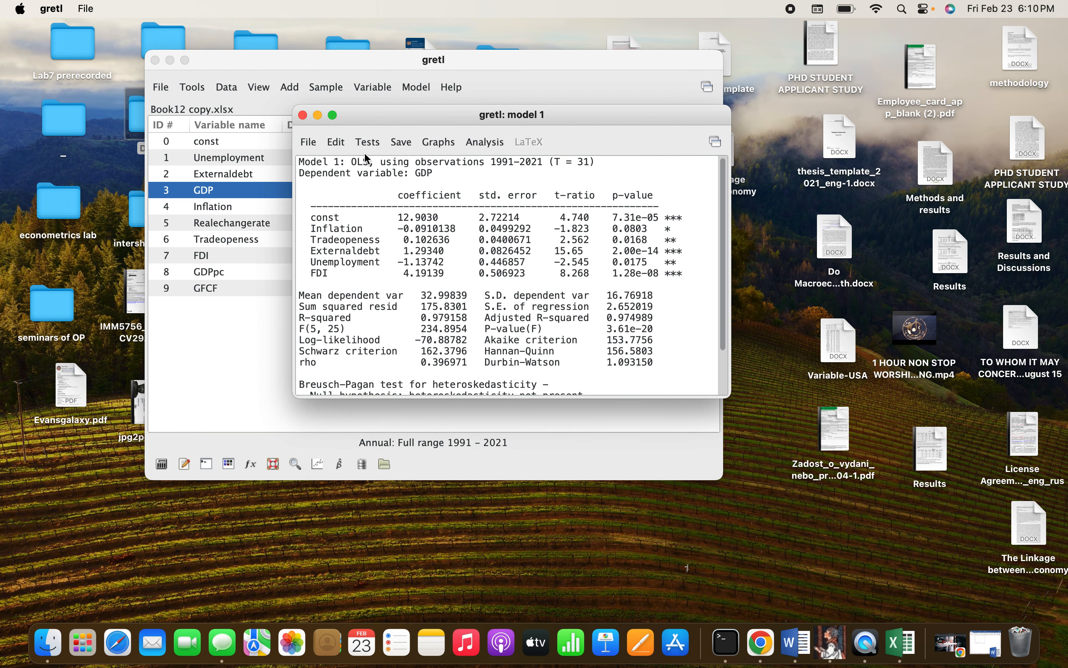
Test the model's residuals for normality and close the resulting histogram and frequency distribution.
click(366, 141)
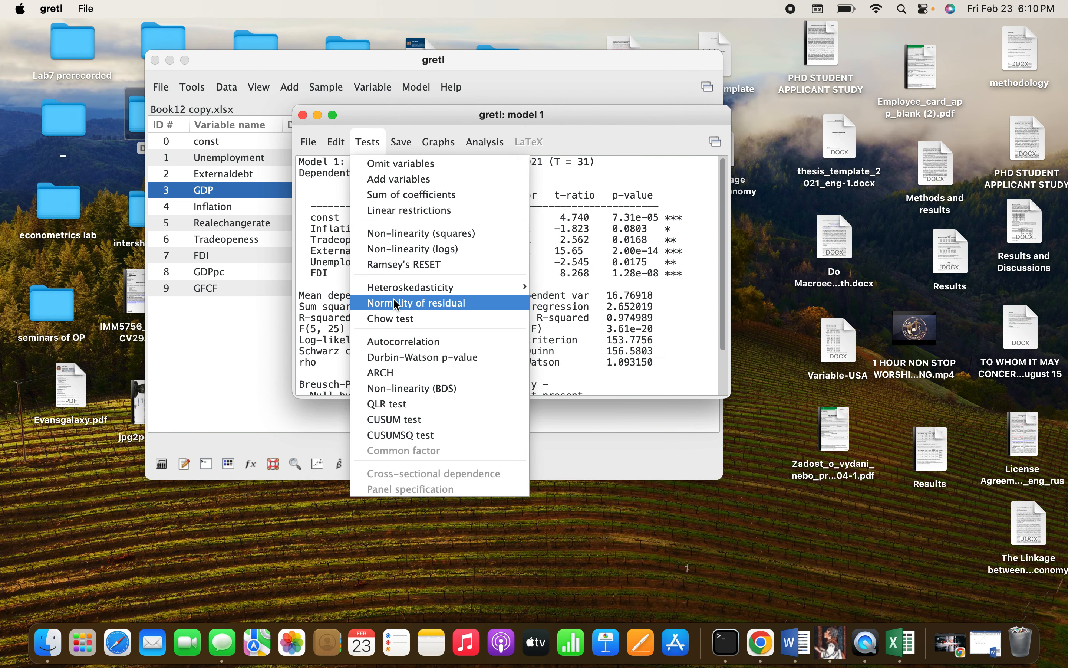
click(432, 301)
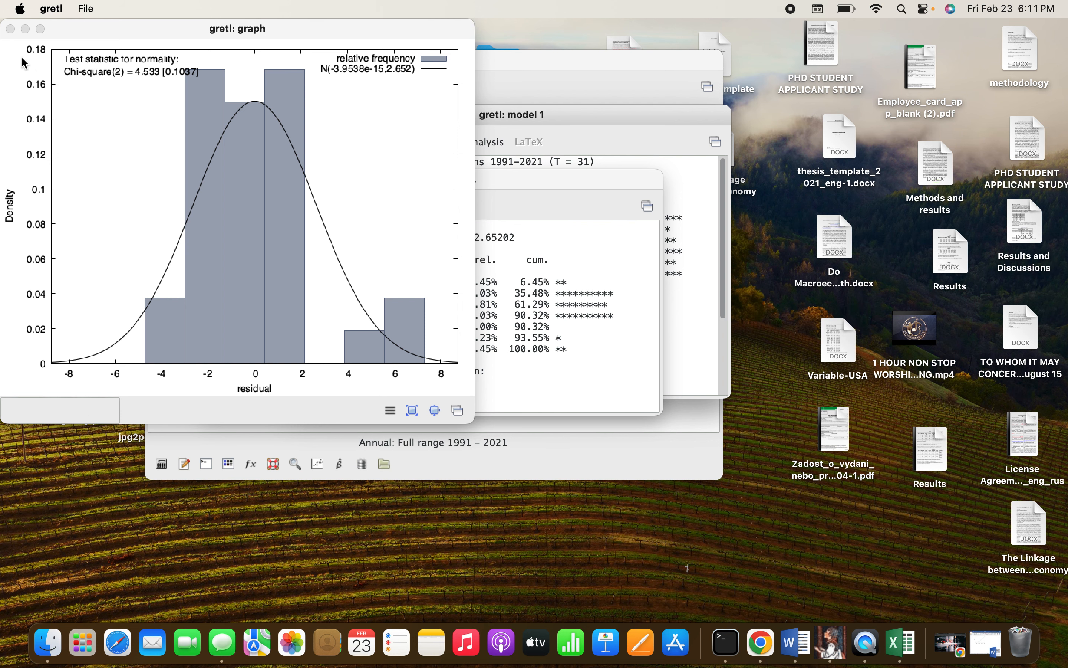
click(10, 29)
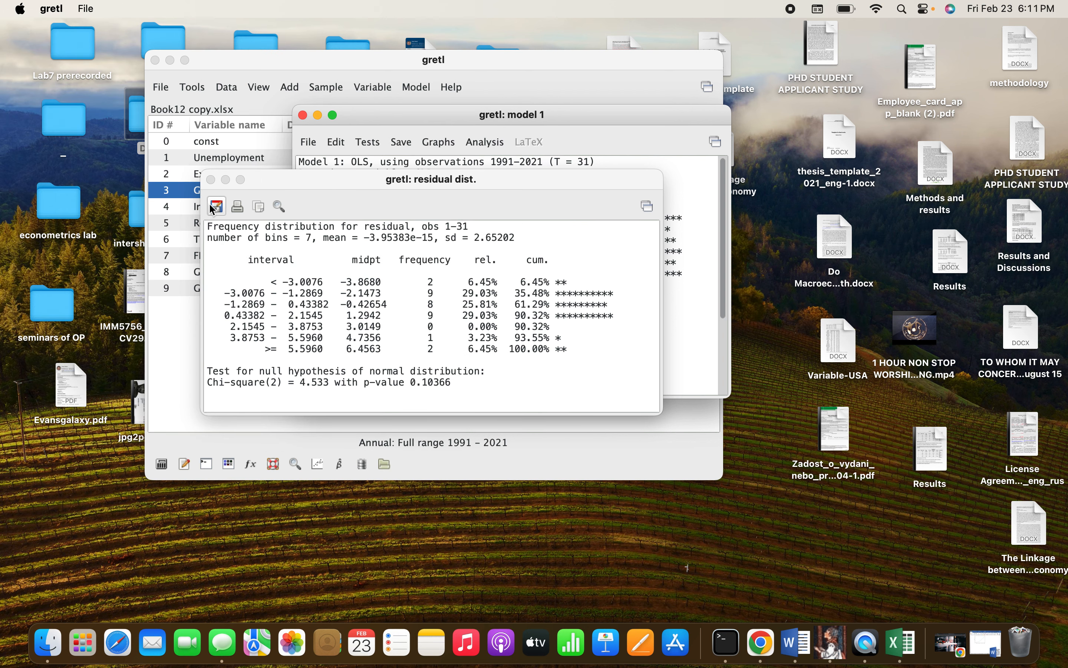
click(212, 180)
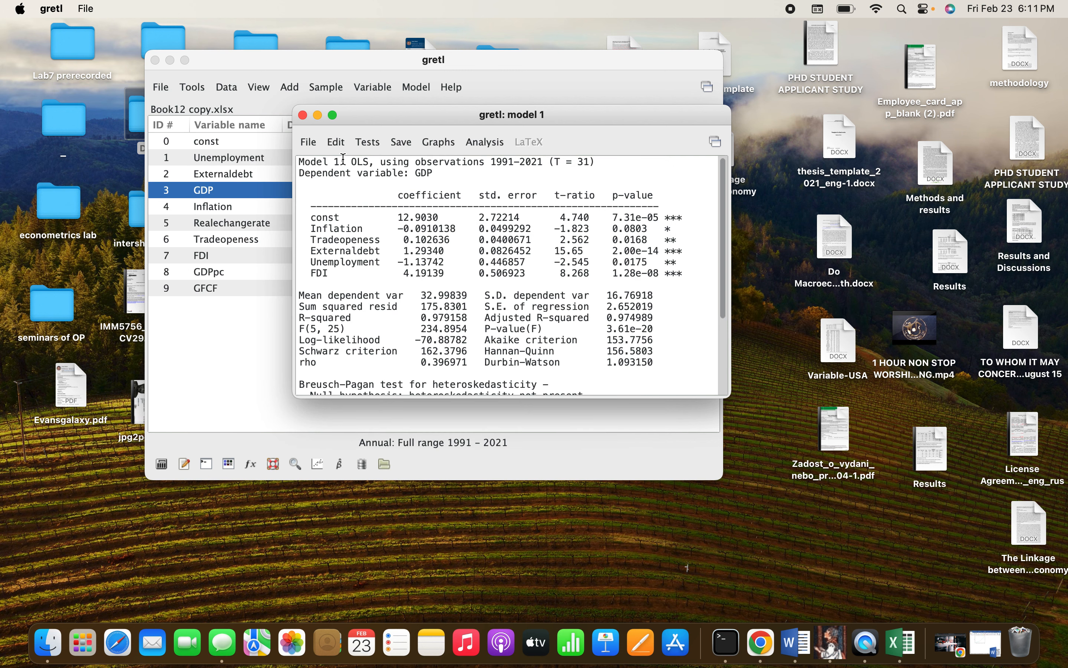
Run the QLR structural break test on the model, highlight its p-value and break observation, and close the output and graph.
click(370, 141)
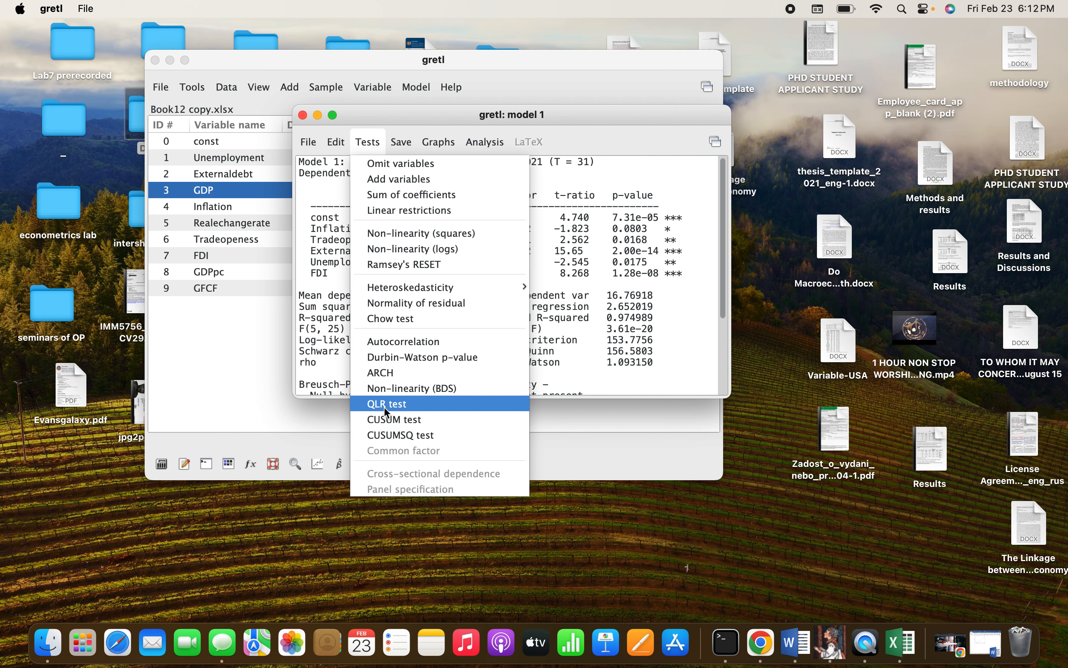
click(385, 408)
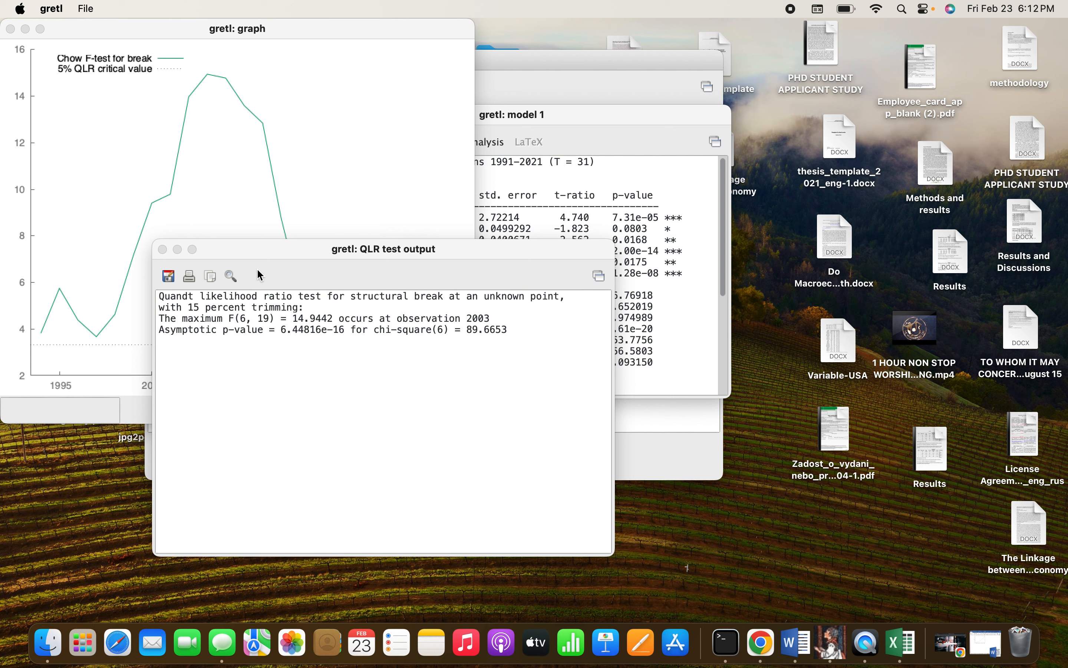
drag(249, 251, 490, 176)
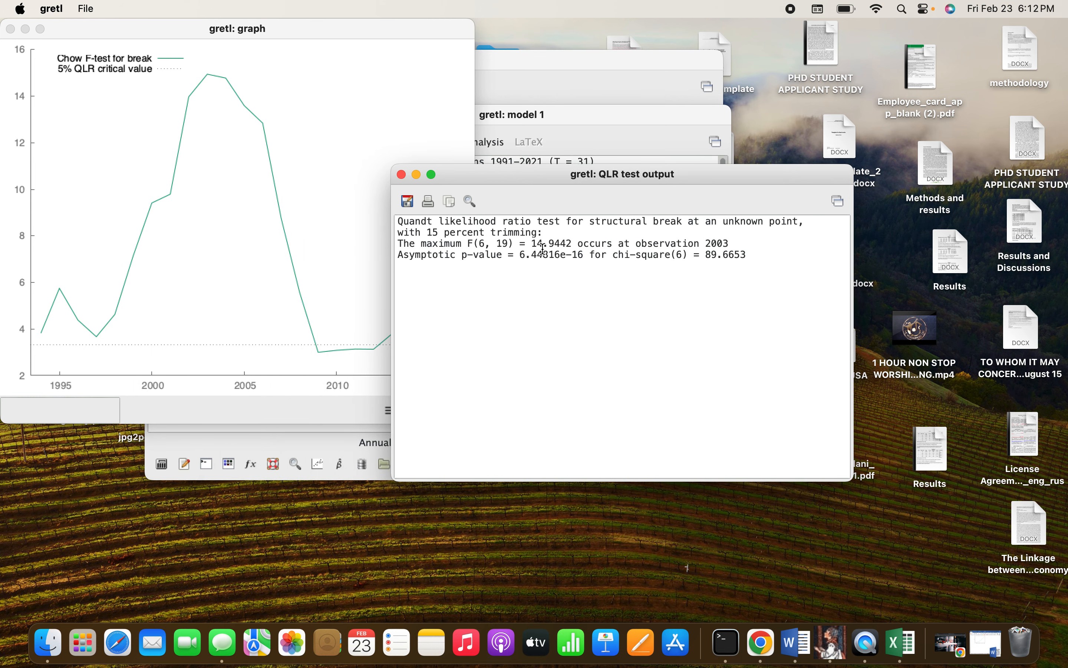
drag(527, 257, 590, 260)
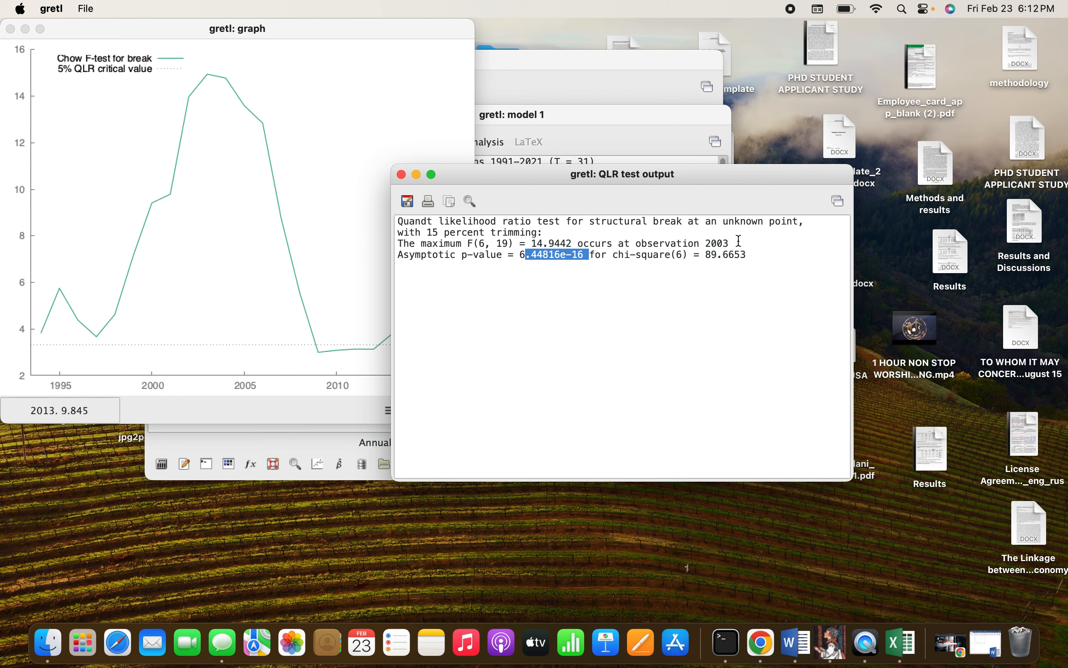
drag(737, 243, 716, 246)
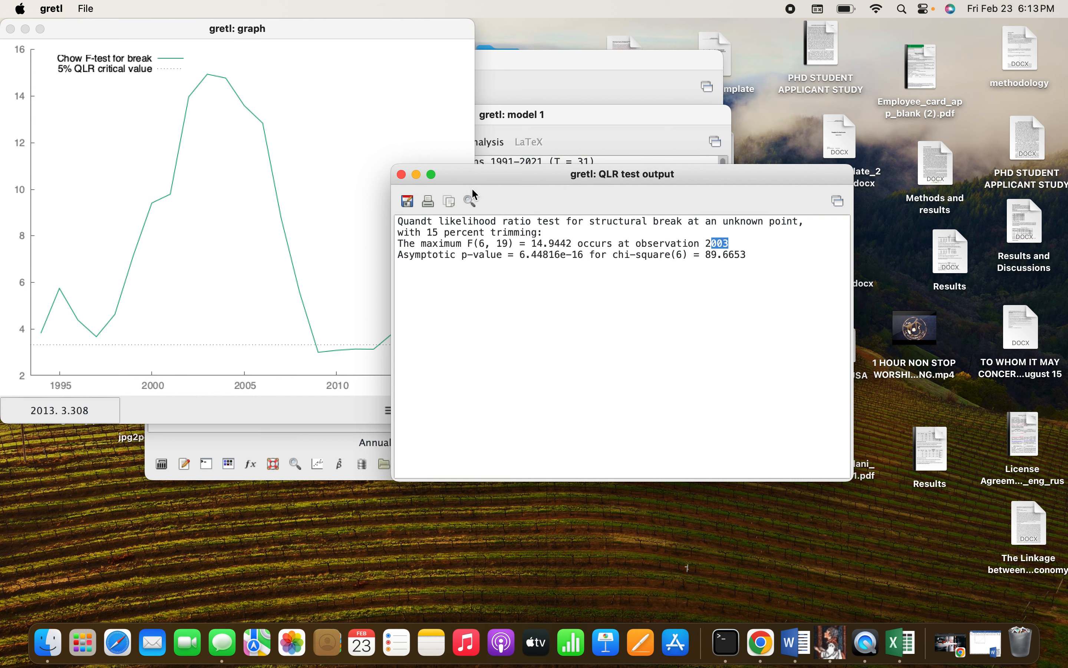
click(402, 176)
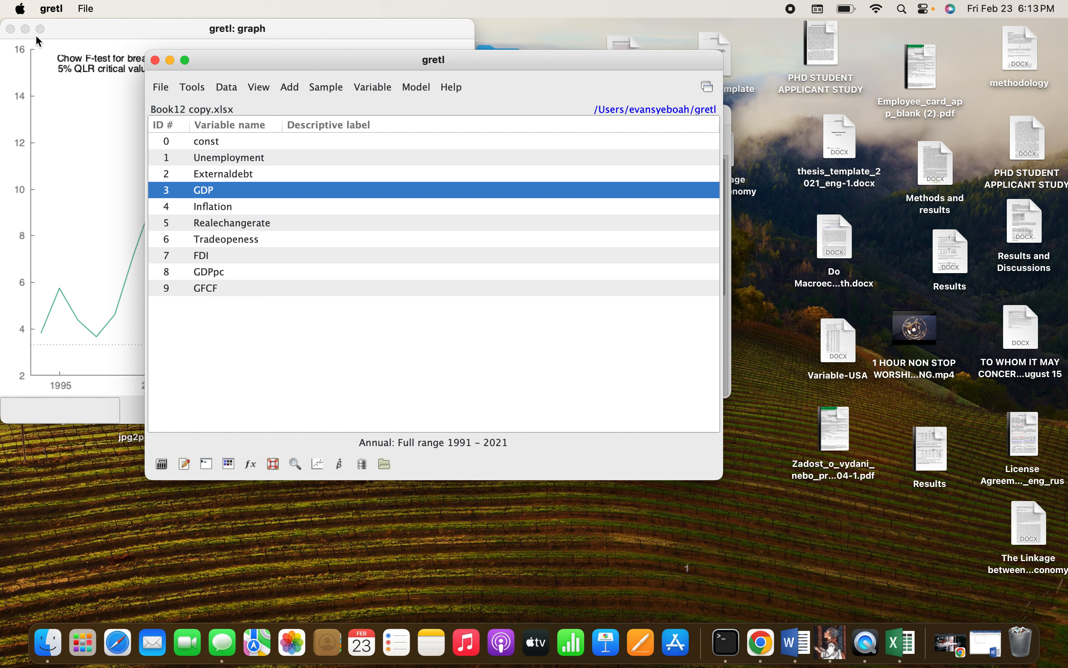
click(24, 31)
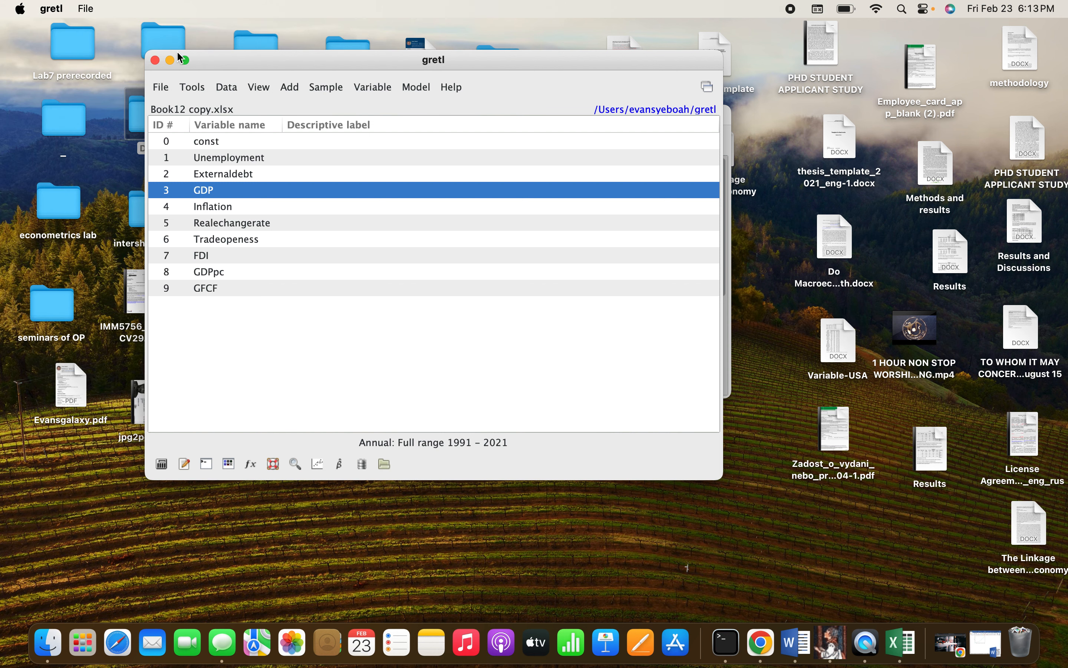
Run the CUSUM parameter stability test on the OLS model and close its output and plot.
drag(278, 61, 103, 29)
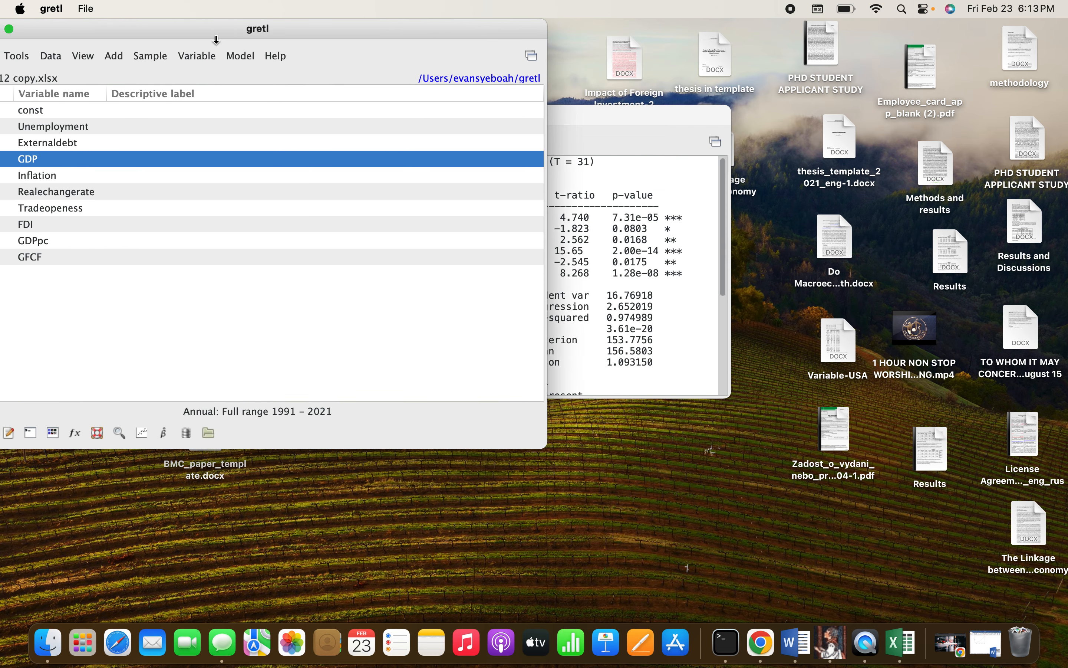
click(603, 232)
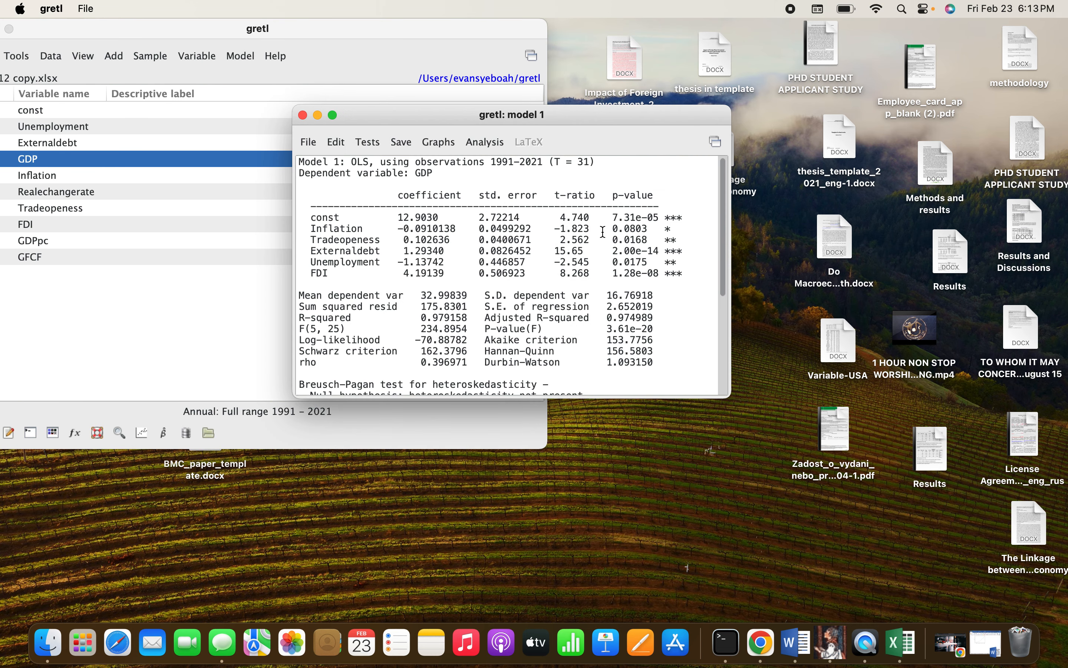
click(373, 143)
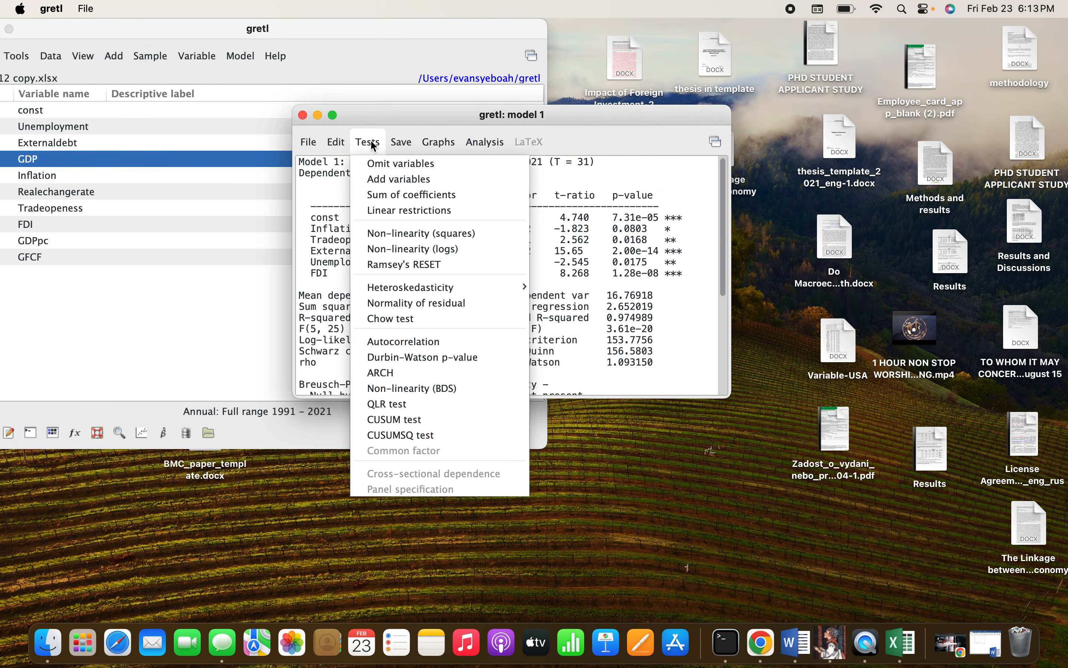
click(399, 425)
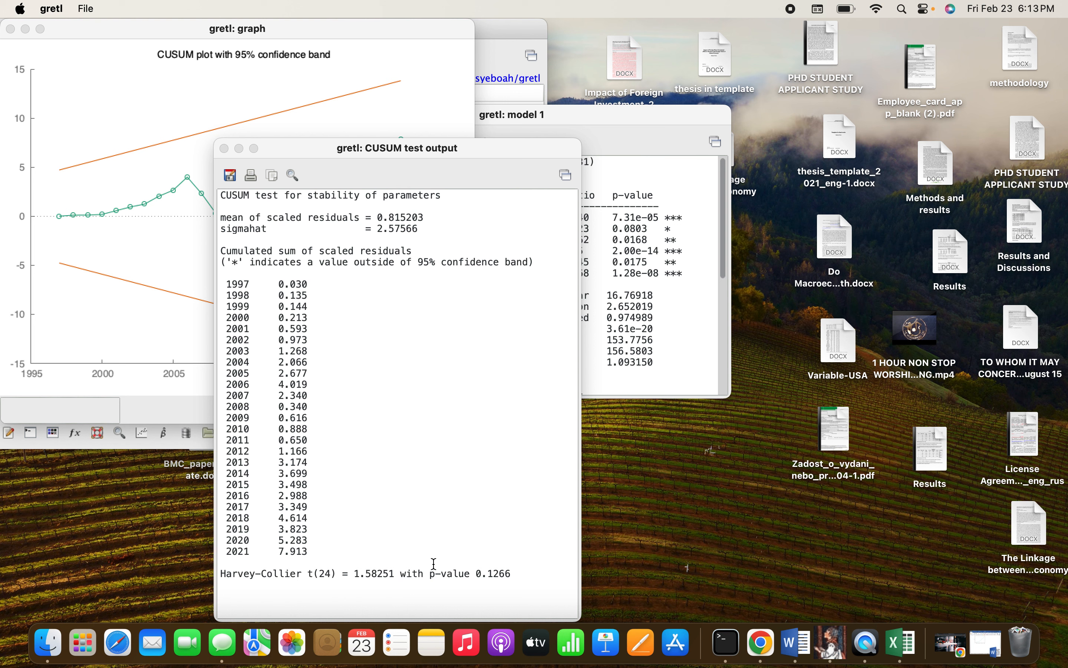
click(225, 149)
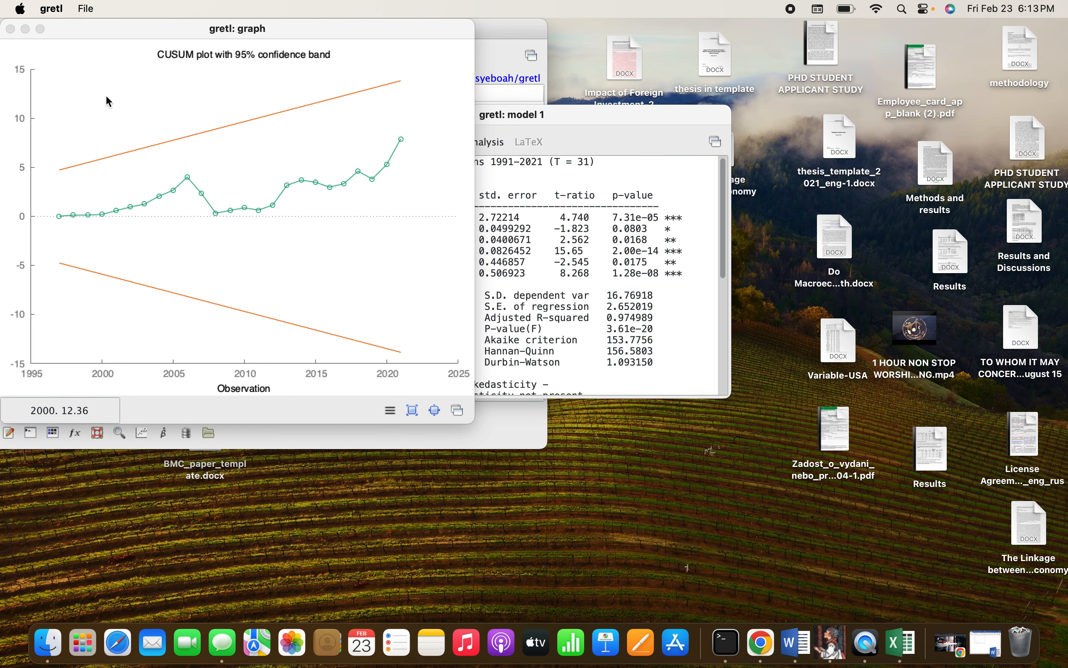
click(11, 29)
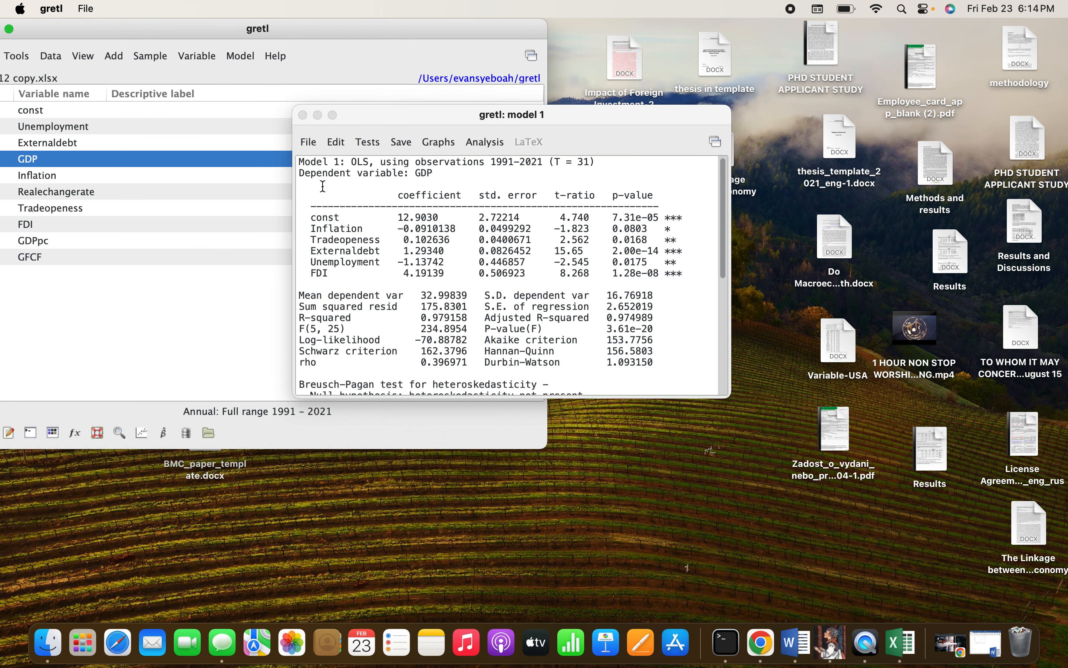
Run the CUSUMSQ stability test on the model, uncover its plot, and close the text output.
click(368, 142)
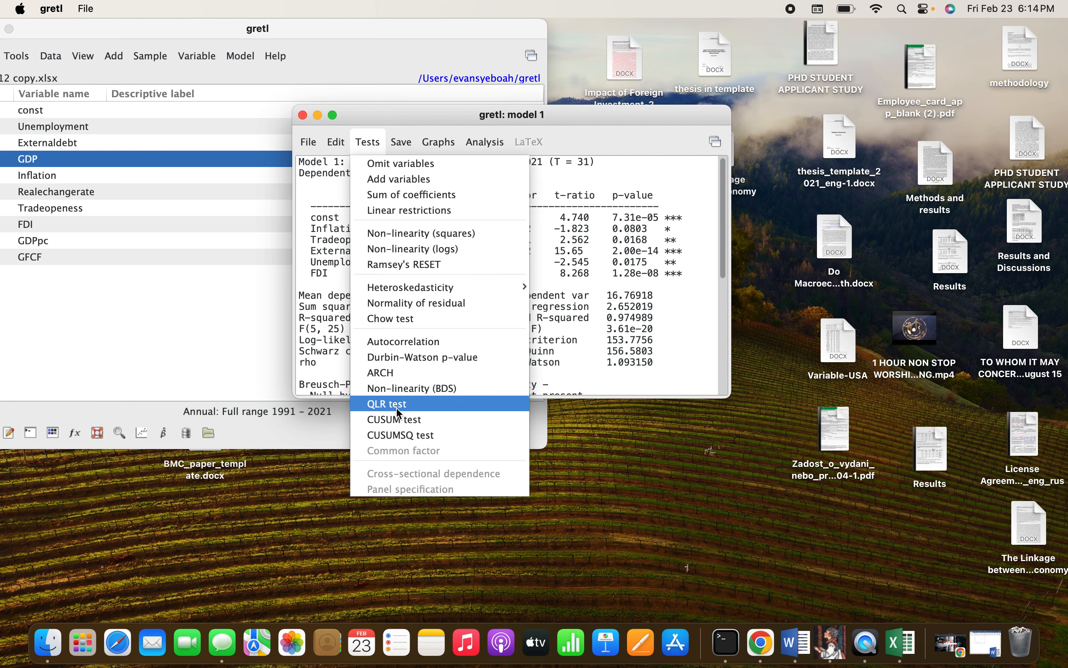
click(399, 435)
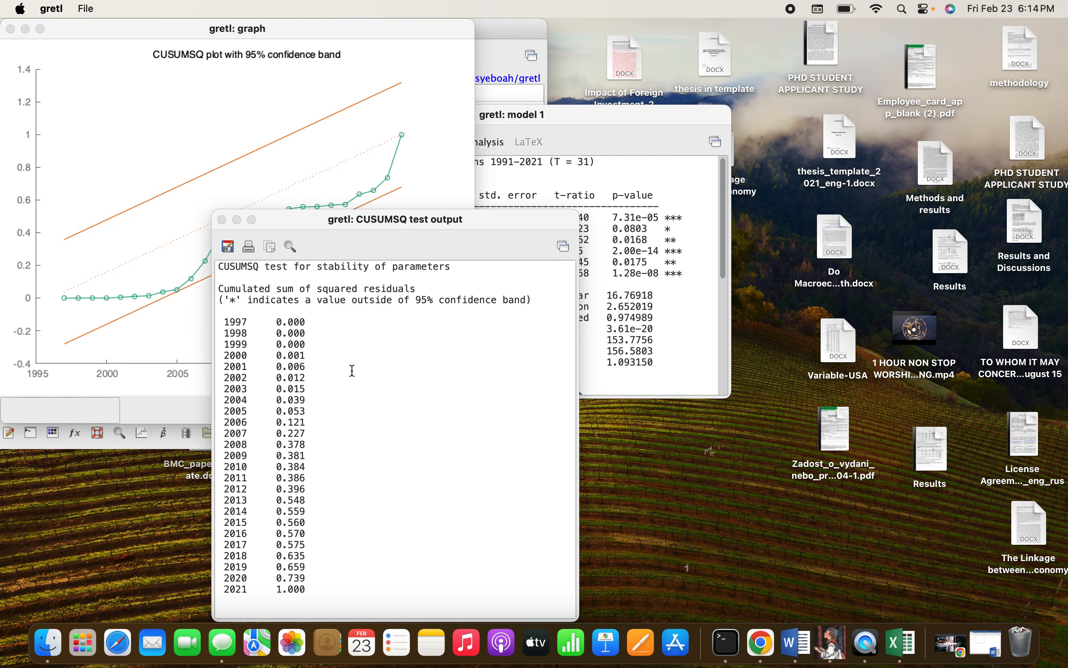
drag(354, 220, 620, 179)
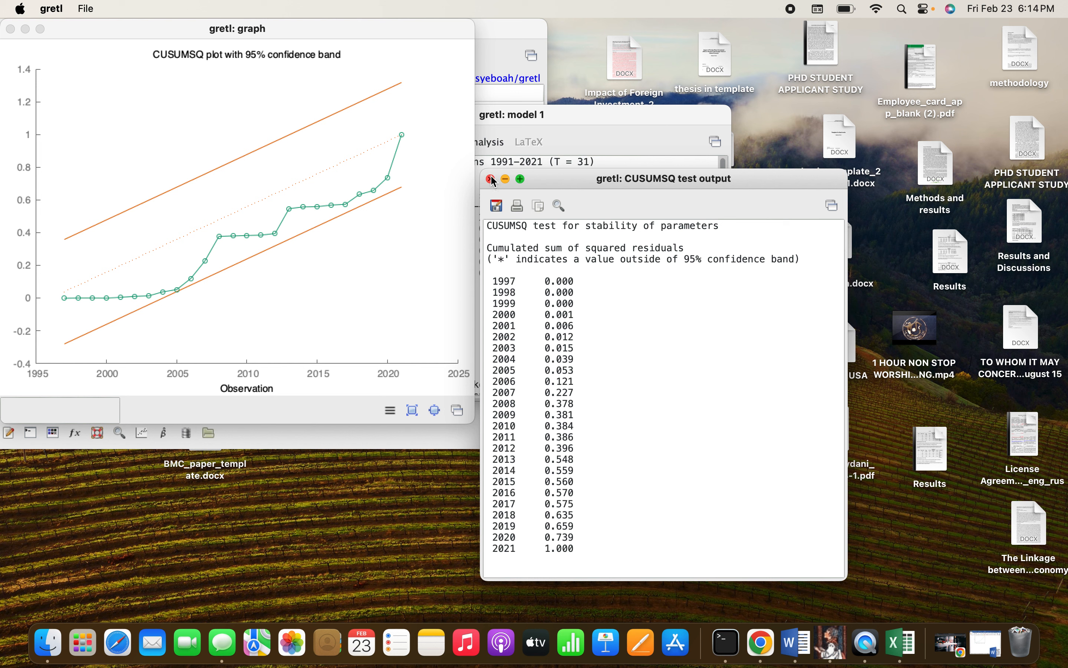
right_click(238, 151)
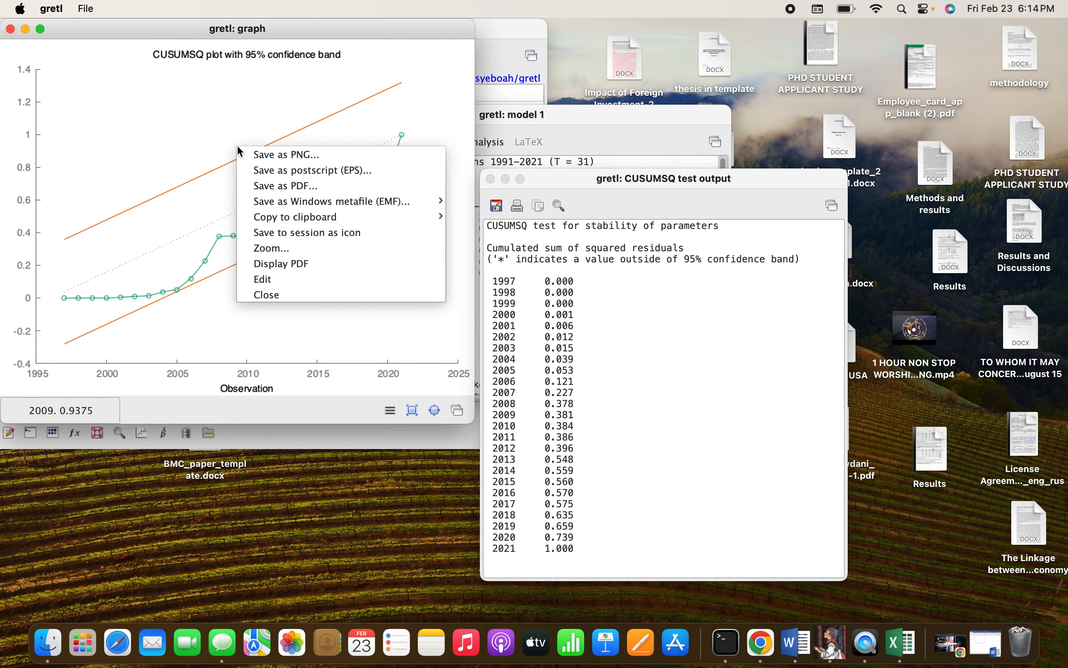
click(490, 178)
click(490, 179)
Review the diagnostic test summaries appended below the coefficient table in the model 1 output.
click(540, 117)
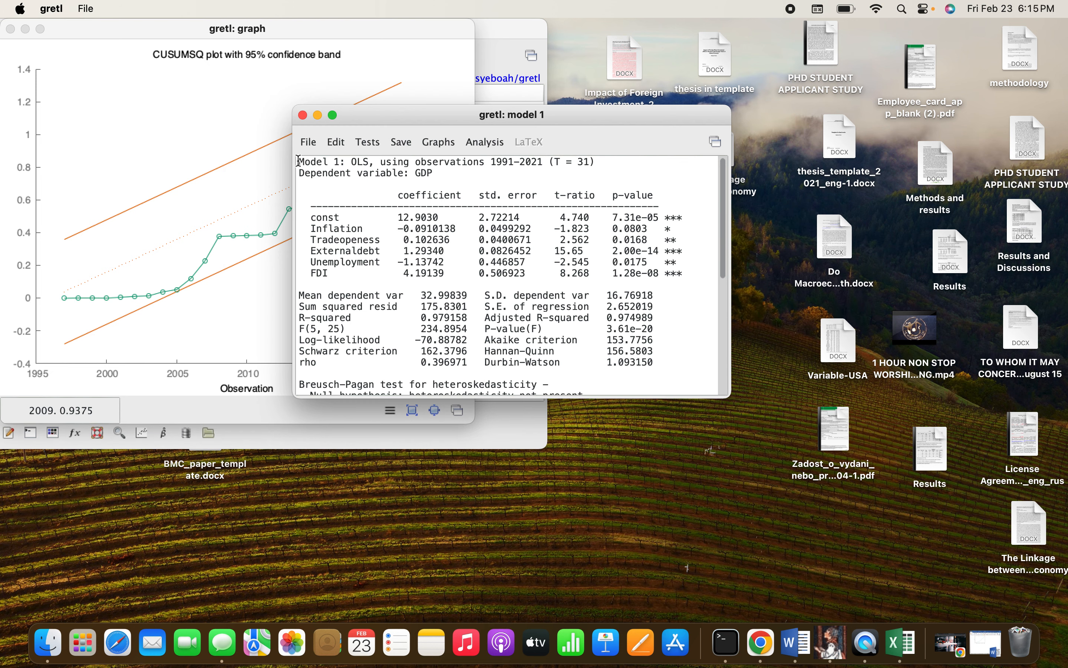
scroll(298, 161, down, 10)
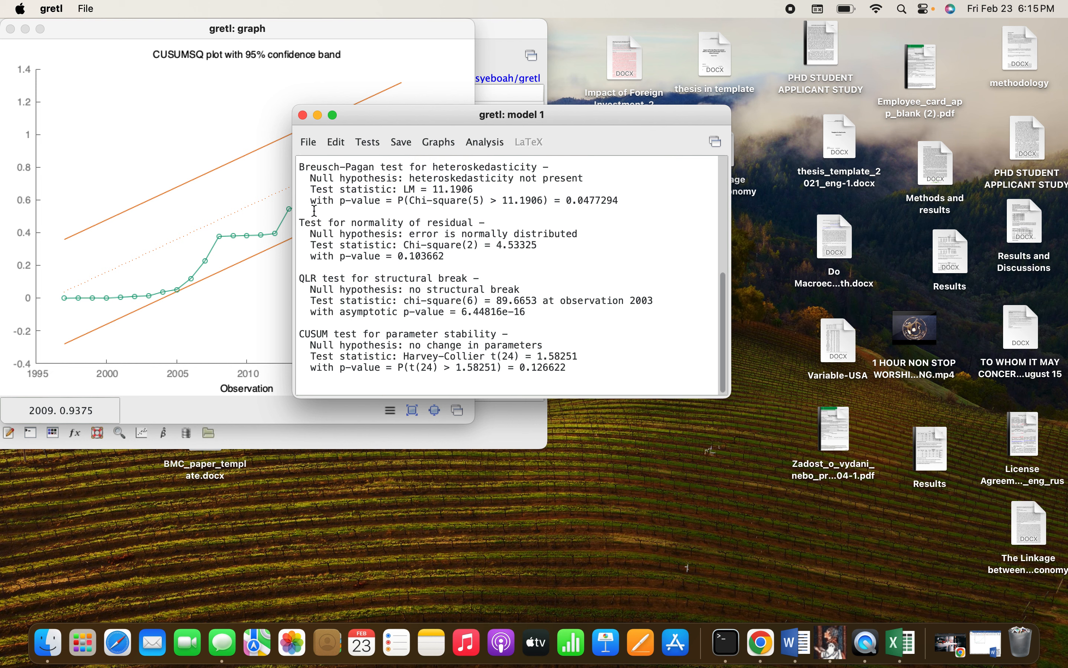
scroll(343, 239, up, 5)
scroll(342, 239, down, 5)
scroll(343, 240, up, 10)
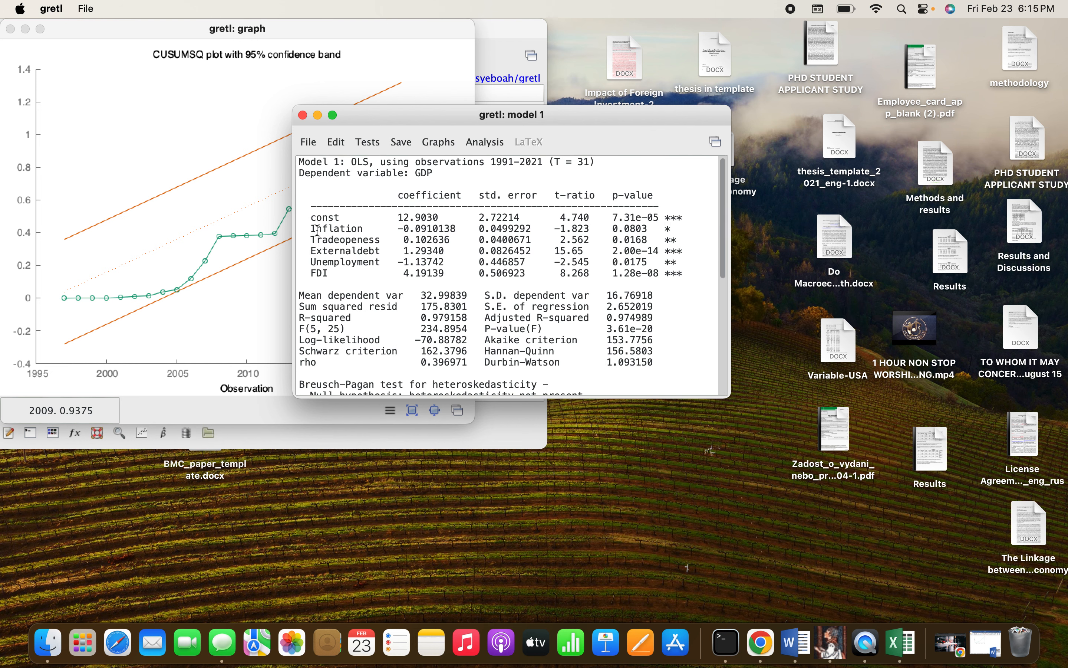
Copy the entire model 1 output, from the model heading through the CUSUM test summary, in RTF format.
scroll(360, 237, down, 10)
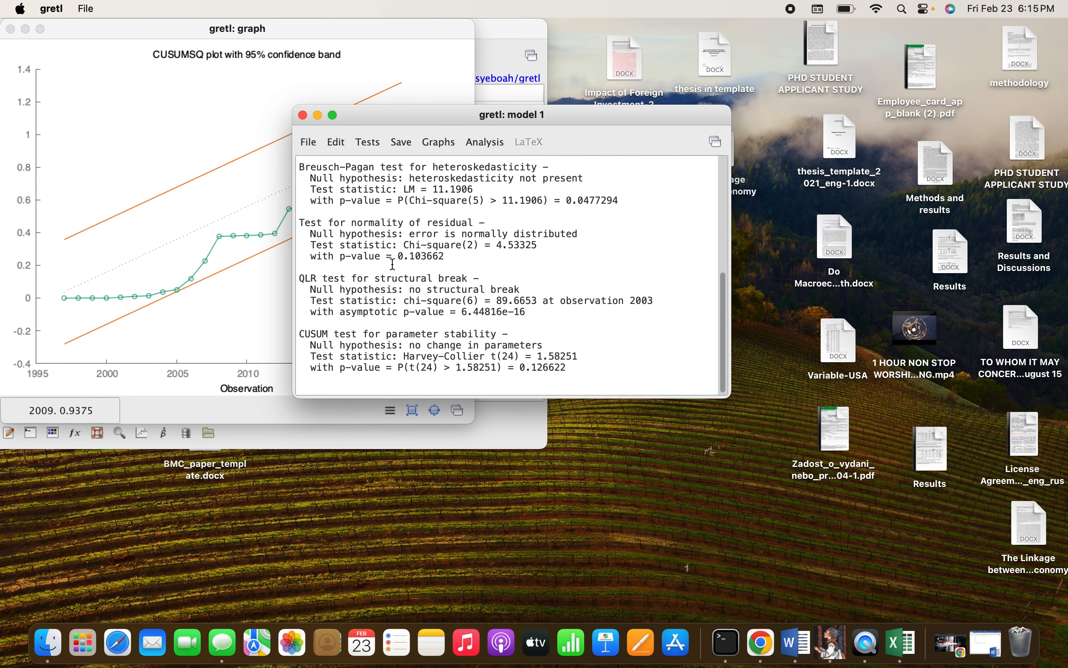
scroll(393, 265, up, 10)
drag(300, 162, 655, 441)
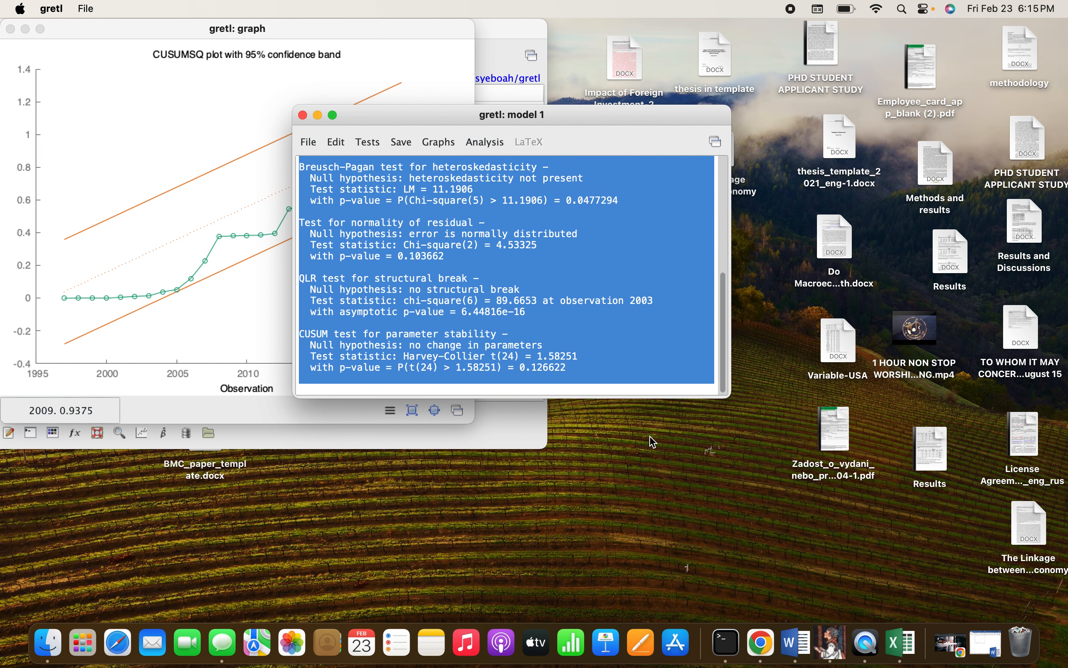
right_click(425, 190)
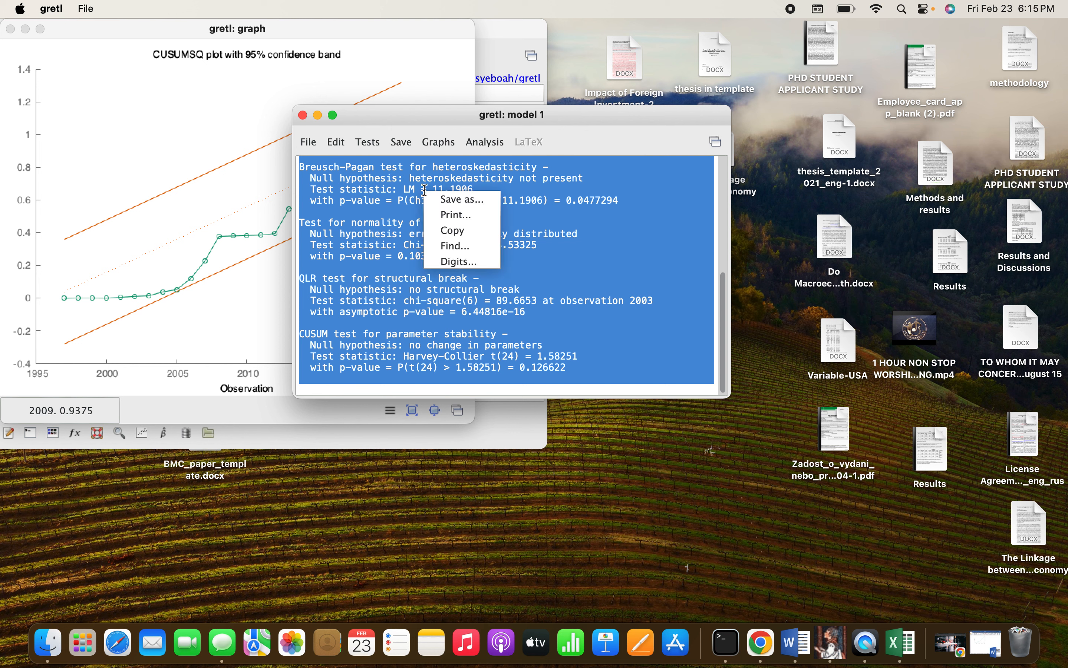
click(460, 233)
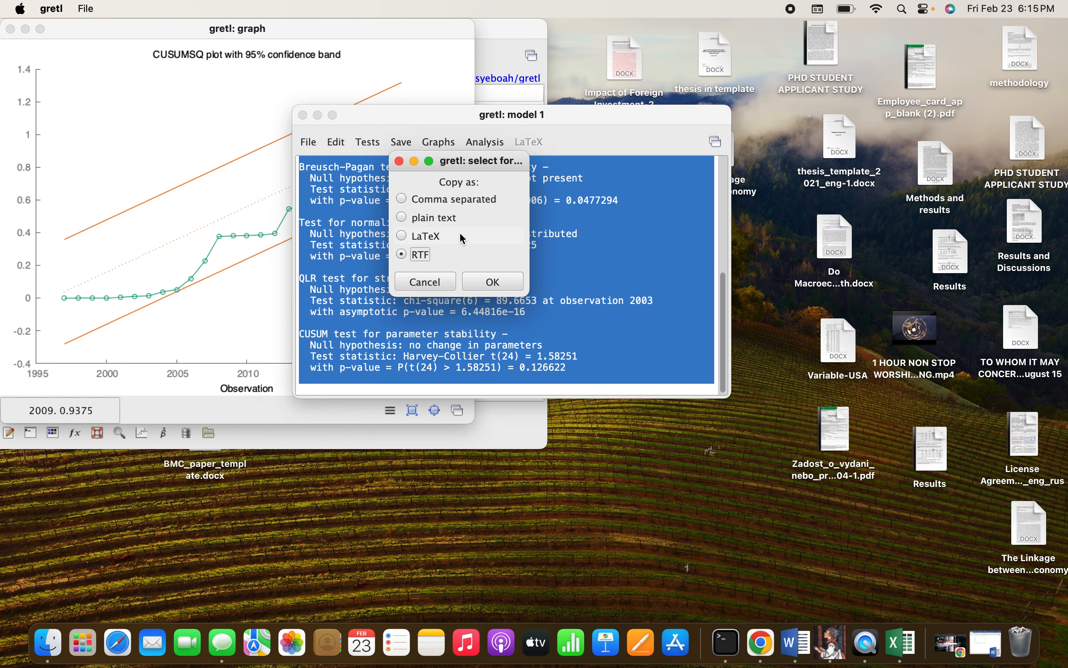
click(422, 258)
click(503, 288)
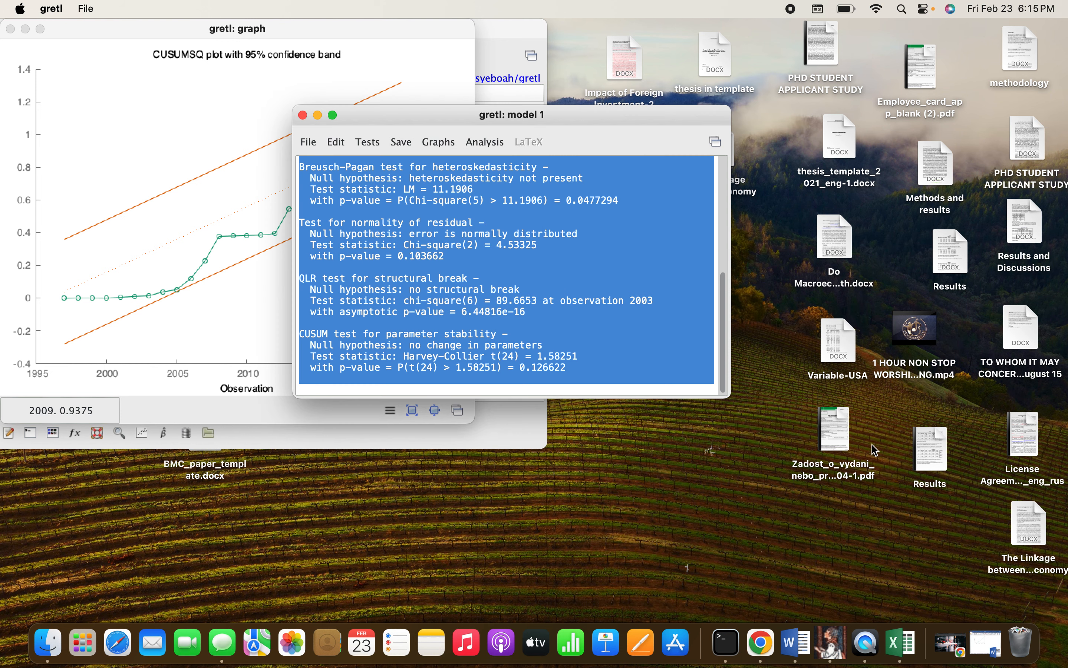
Switch to the Word document and paste the copied model output below the GDP time series plot.
click(986, 642)
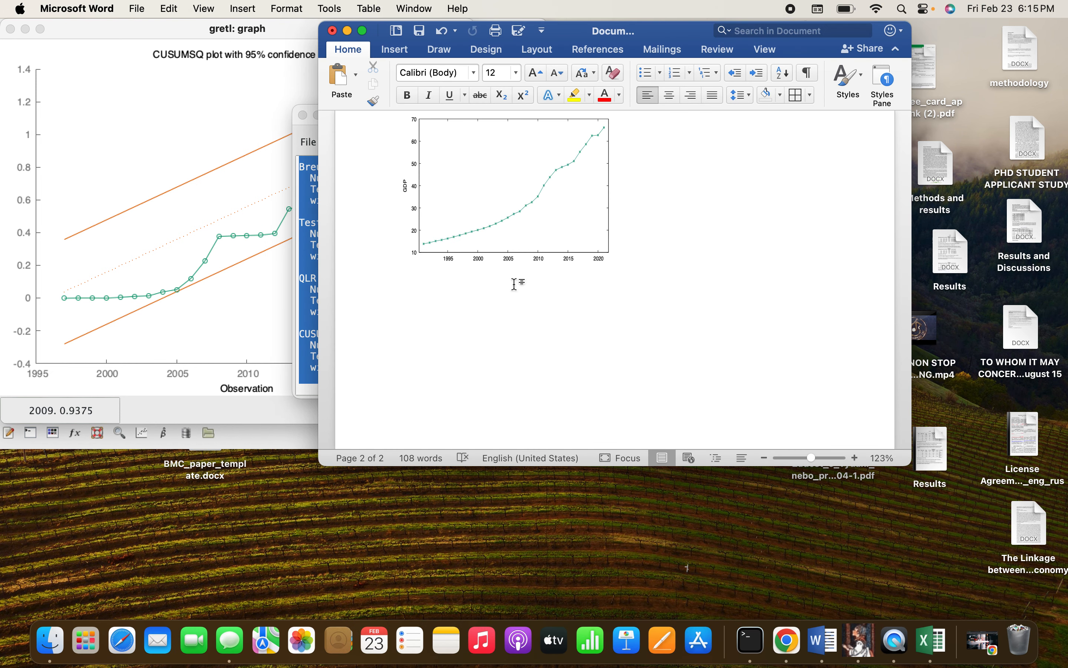
scroll(508, 270, down, 5)
key(super+v)
scroll(479, 286, up, 5)
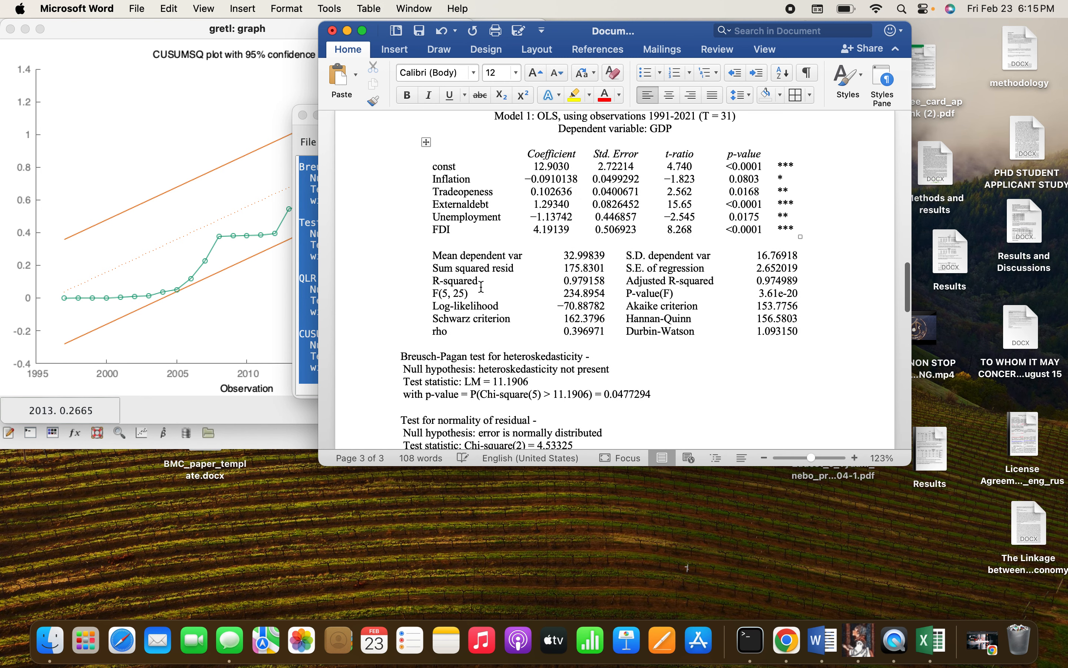
scroll(474, 253, down, 5)
scroll(450, 203, up, 5)
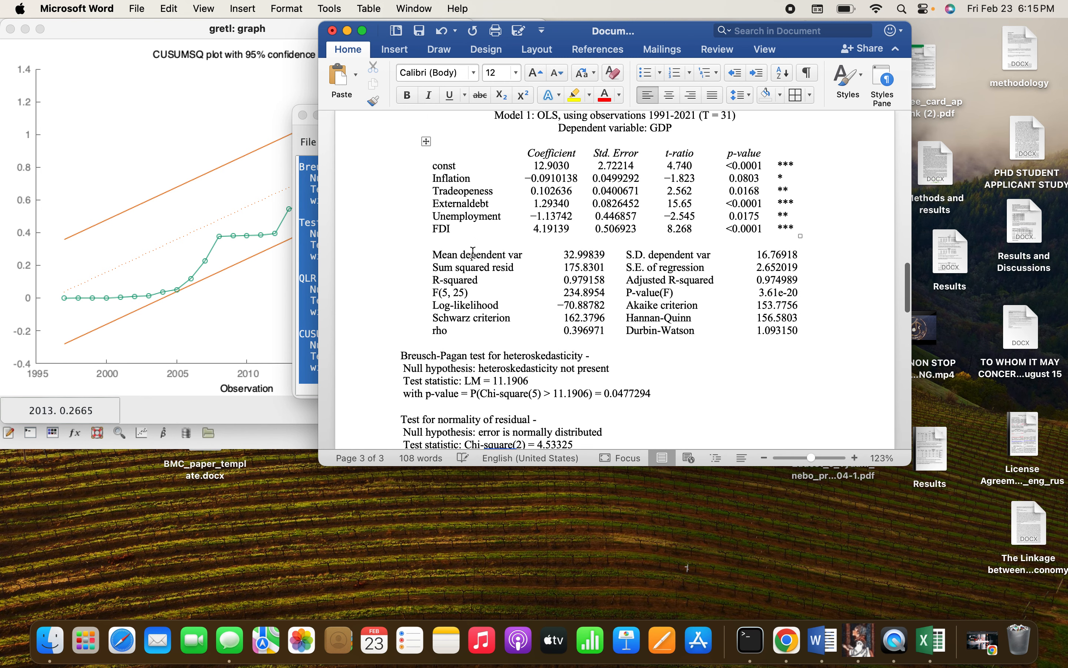
Apply full grid borders to the pasted coefficient table and to the summary statistics table below it.
click(427, 157)
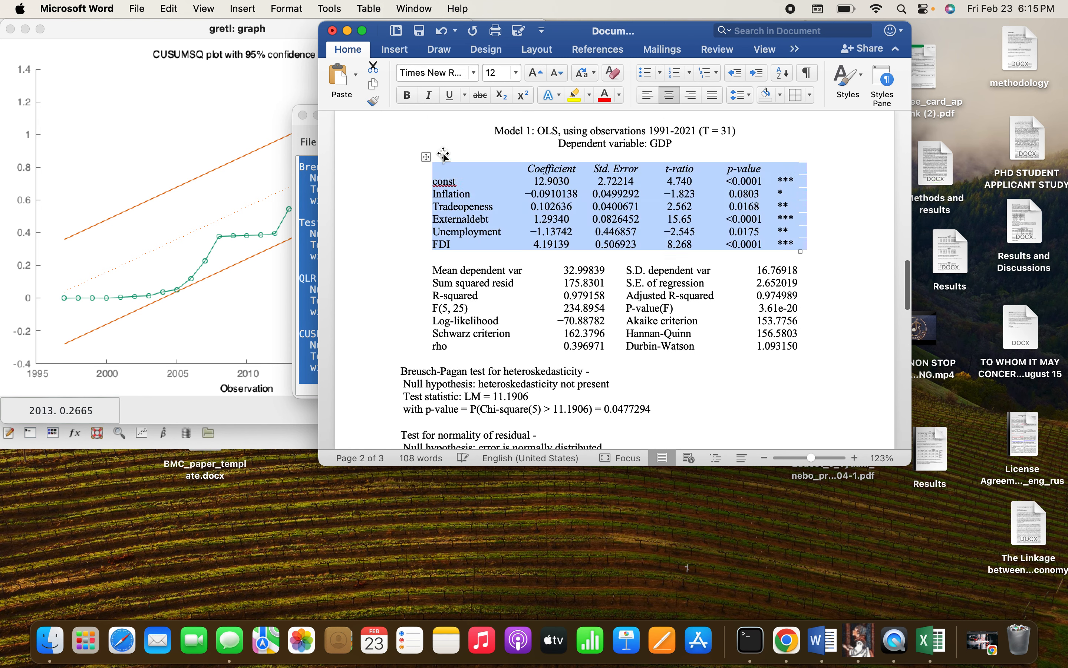
click(799, 95)
click(426, 262)
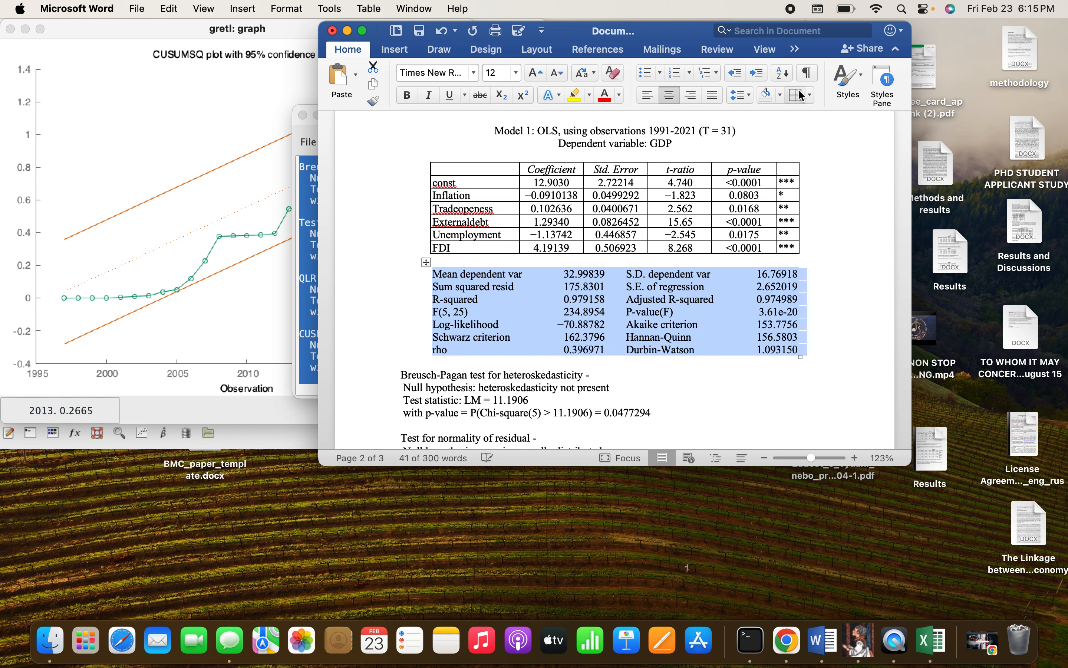
click(797, 94)
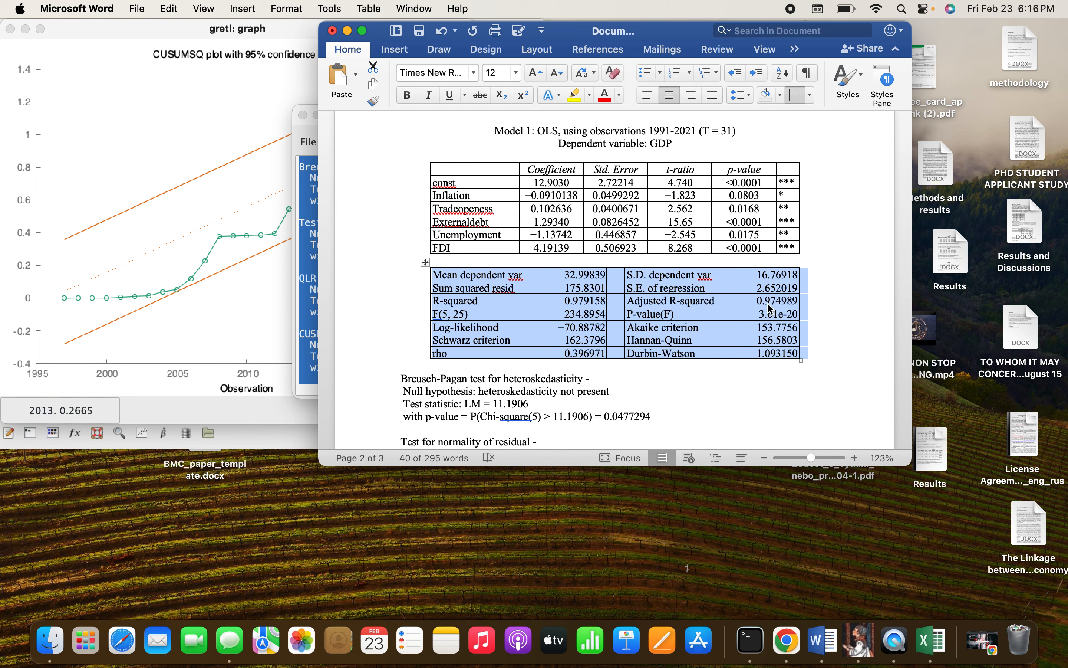
Fill the coefficient table's empty header cell with "Variable" and expand the "const" row label to "constant".
scroll(781, 305, up, 2)
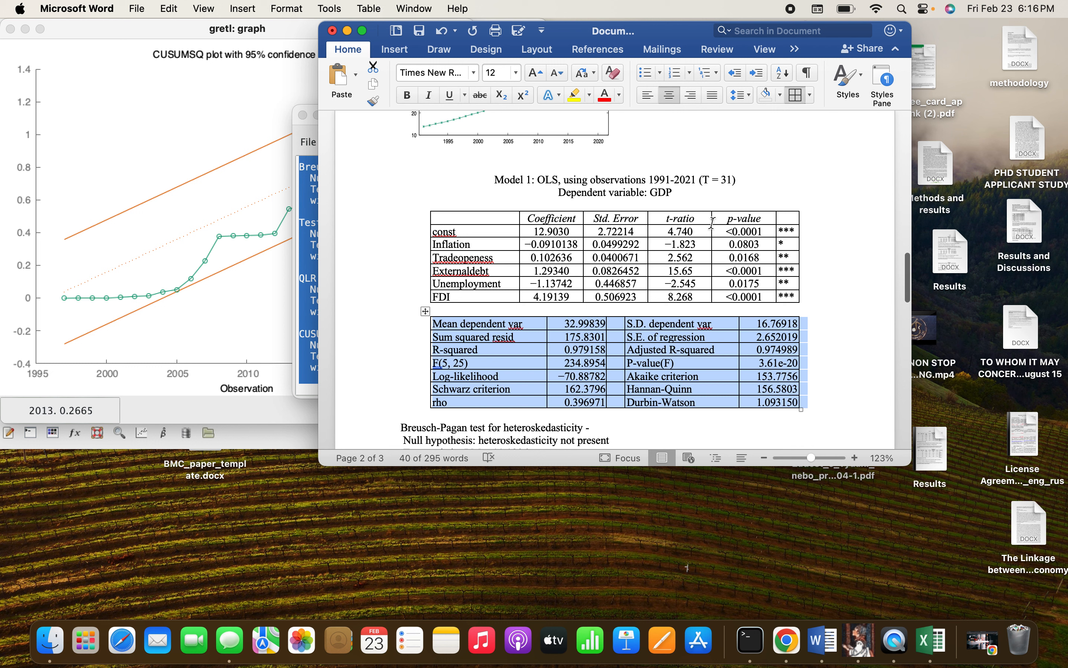
click(461, 219)
text(Variab)
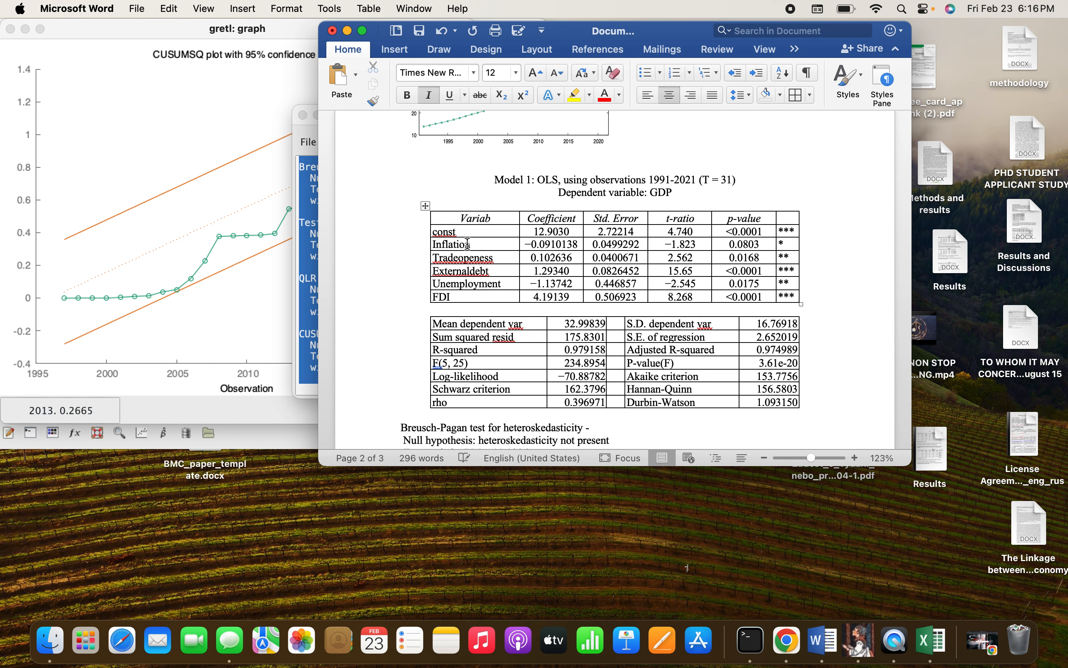
text(le)
click(470, 257)
text(ant)
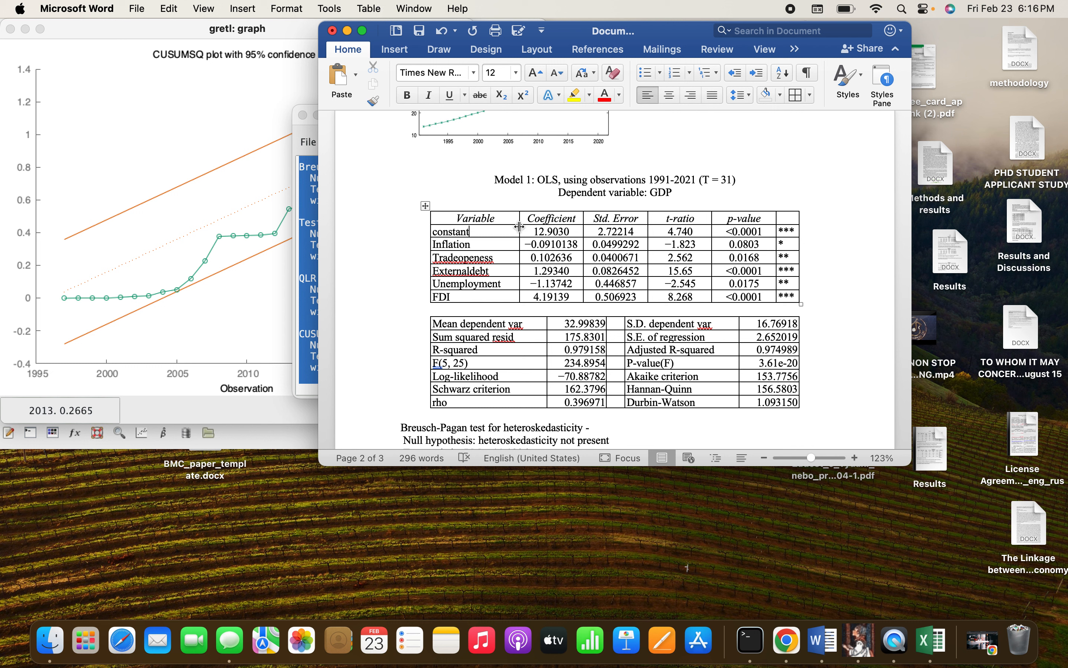
Highlight the full coefficient table and the P-value(F) label in the summary statistics table for review.
drag(438, 214, 820, 304)
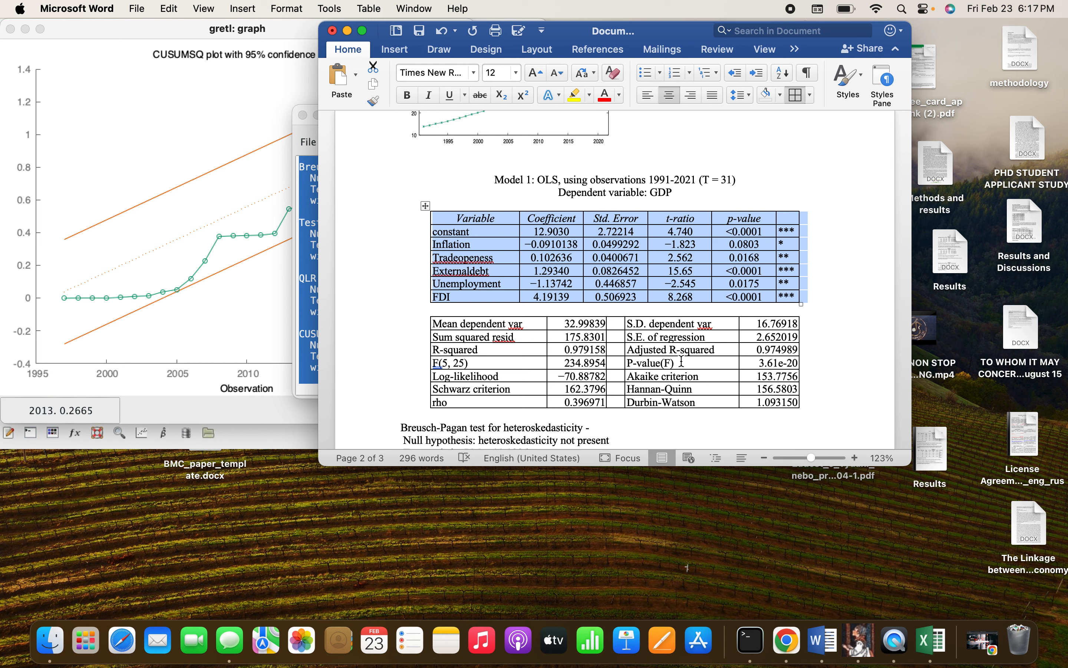
drag(680, 361, 616, 363)
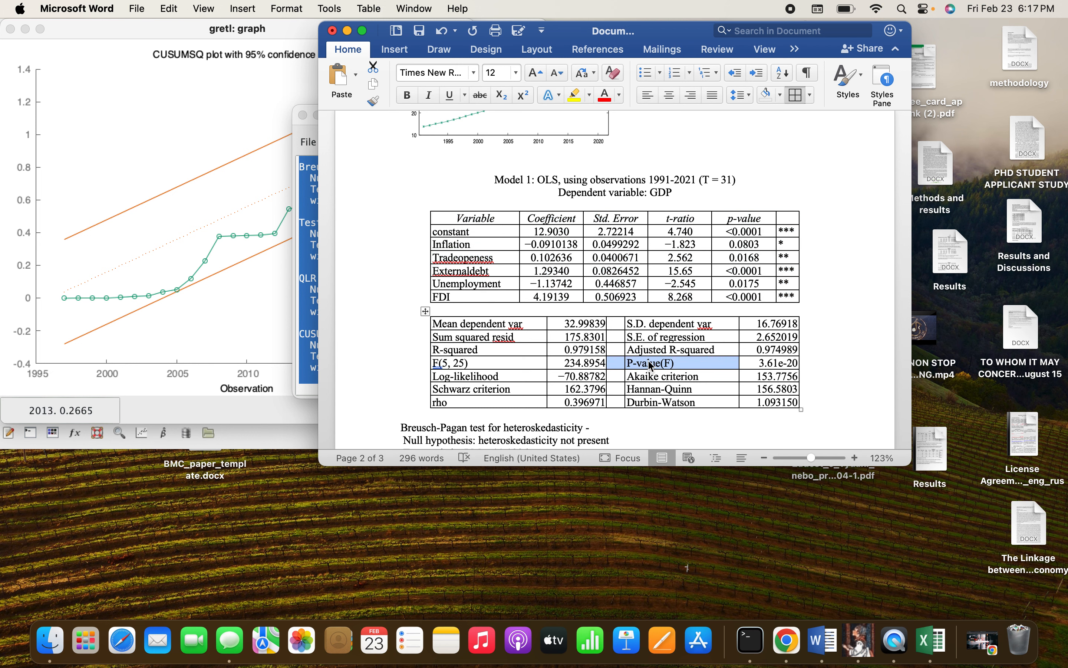